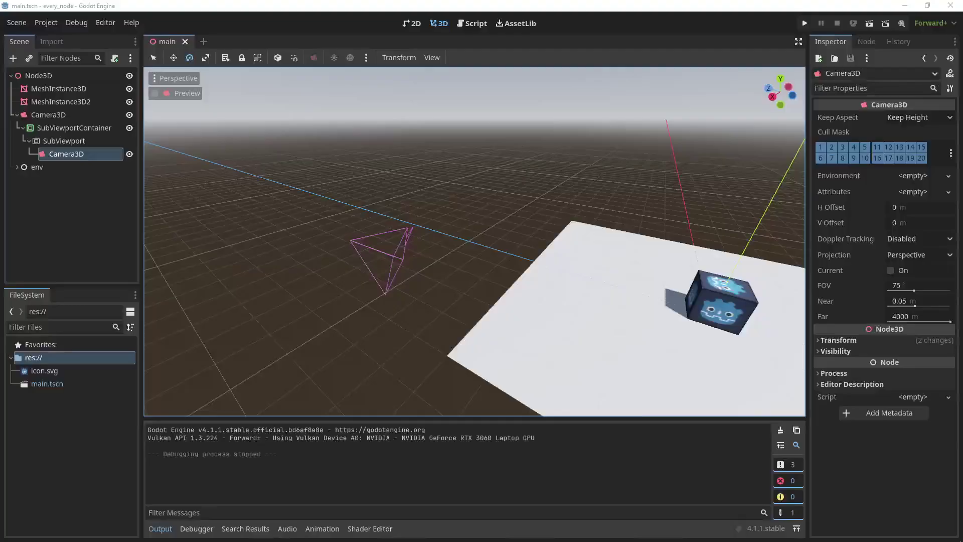
- Orbit around the plane, cube and second camera, then run the project with F5
scroll(314, 322, up, 5)
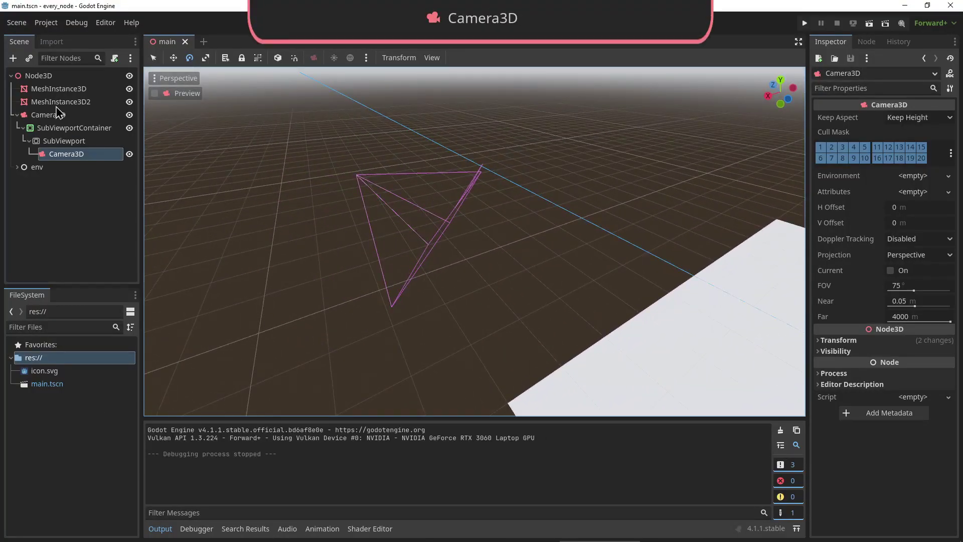
middle_drag(351, 241, 470, 188)
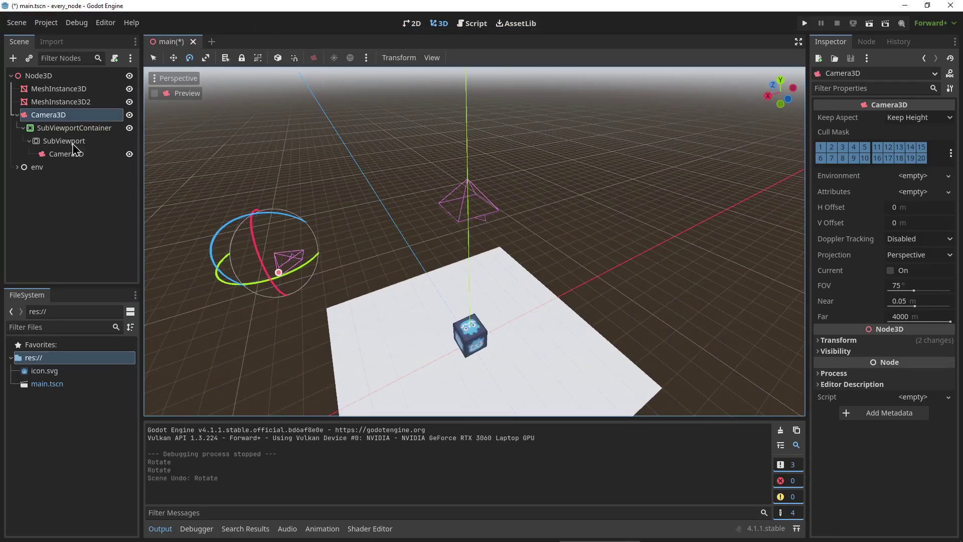
key(Up)
key(Up)
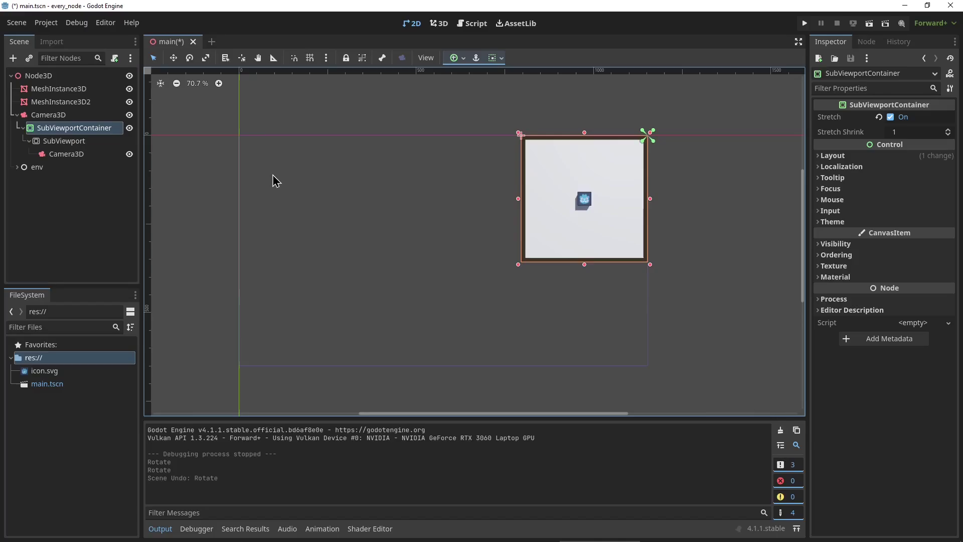
key(F5)
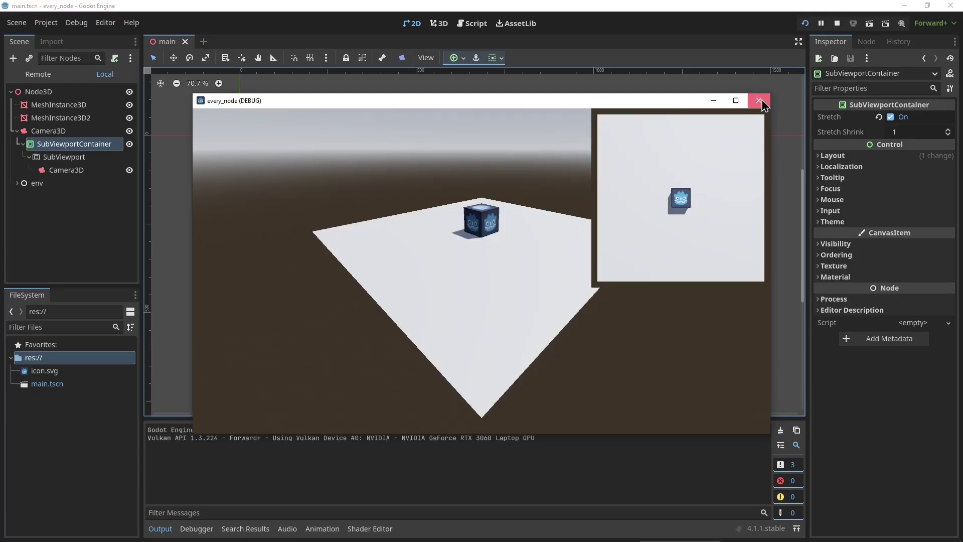
- Preview through the main camera and widen its FOV to 99.2, near 0.151, far 63.98
click(760, 101)
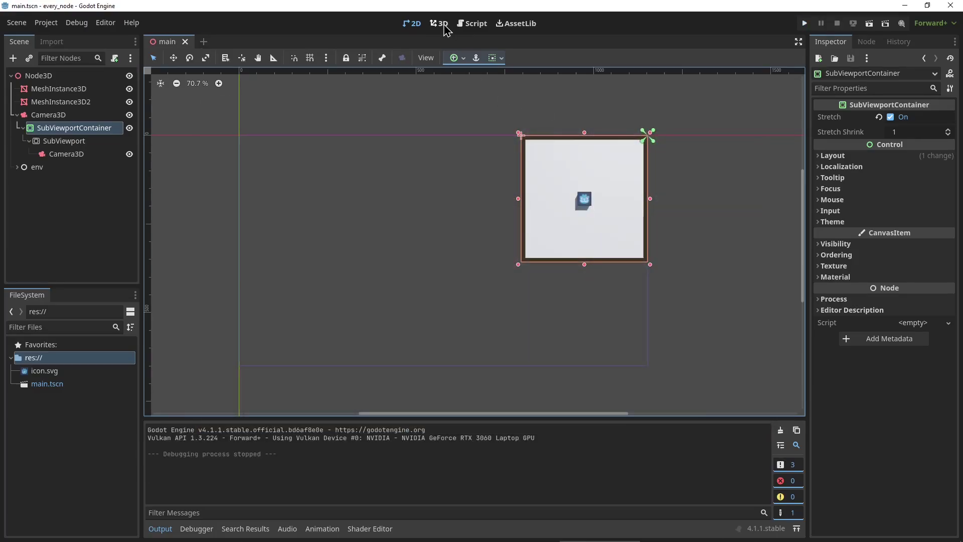
key(ctrl+F2)
click(52, 115)
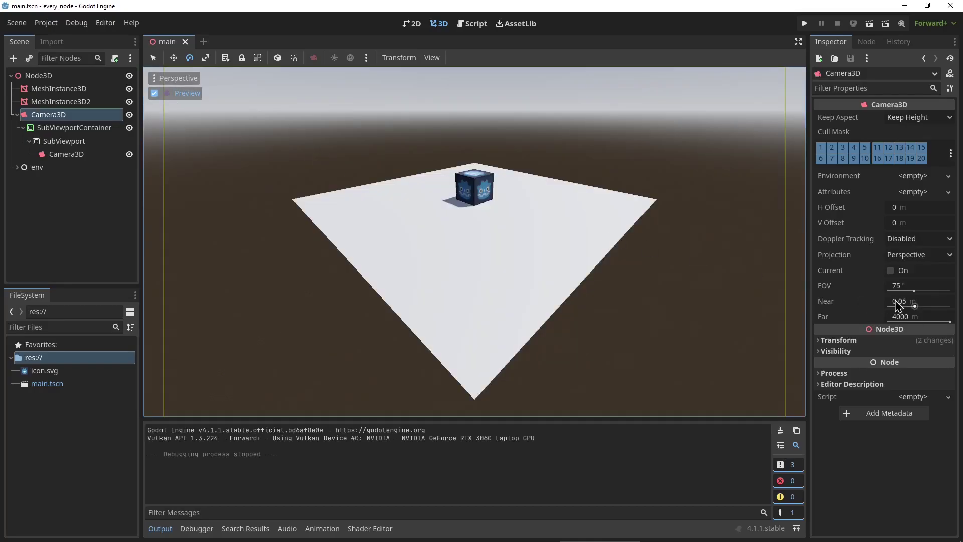
drag(913, 290, 916, 325)
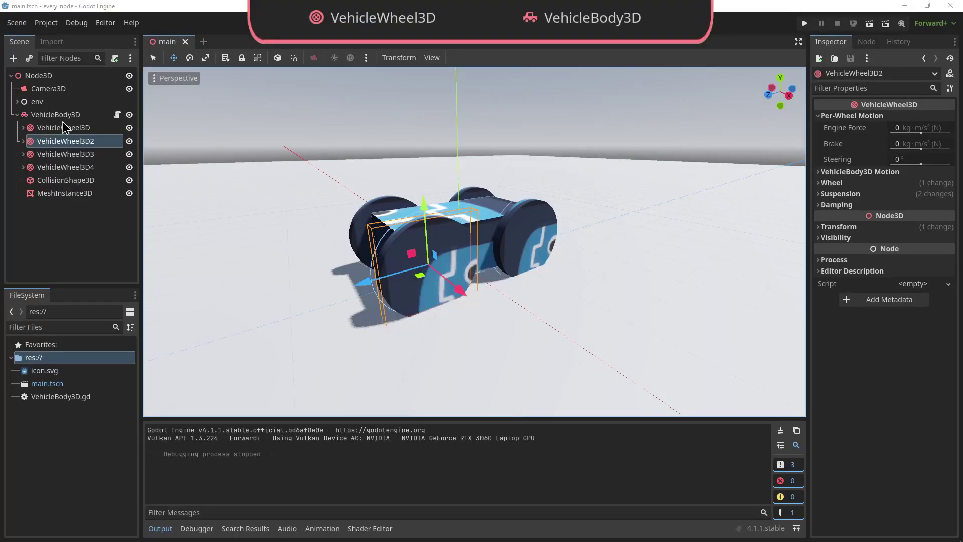
- Inspect the VehicleBody3D and its four VehicleWheel3D nodes, then run the vehicle demo
click(55, 115)
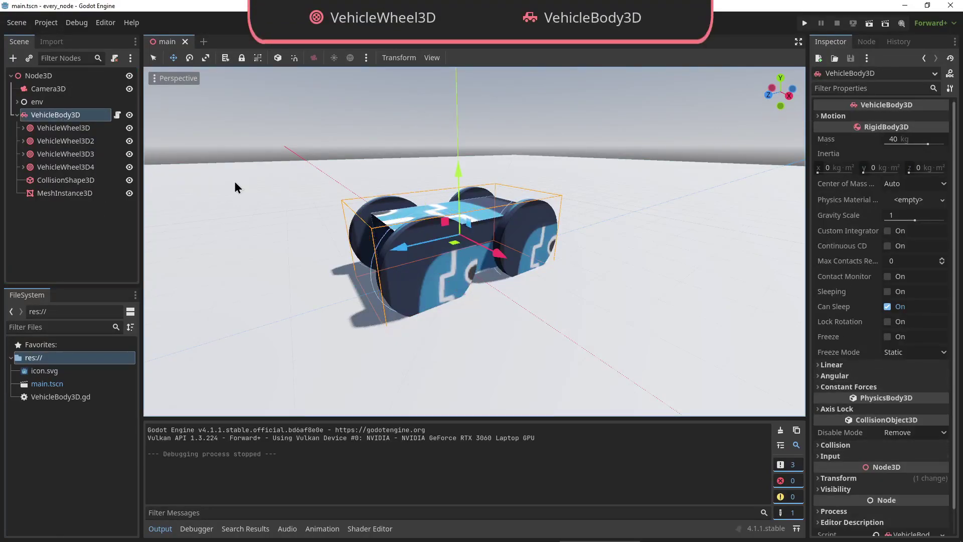
click(88, 128)
click(88, 141)
click(88, 154)
click(87, 167)
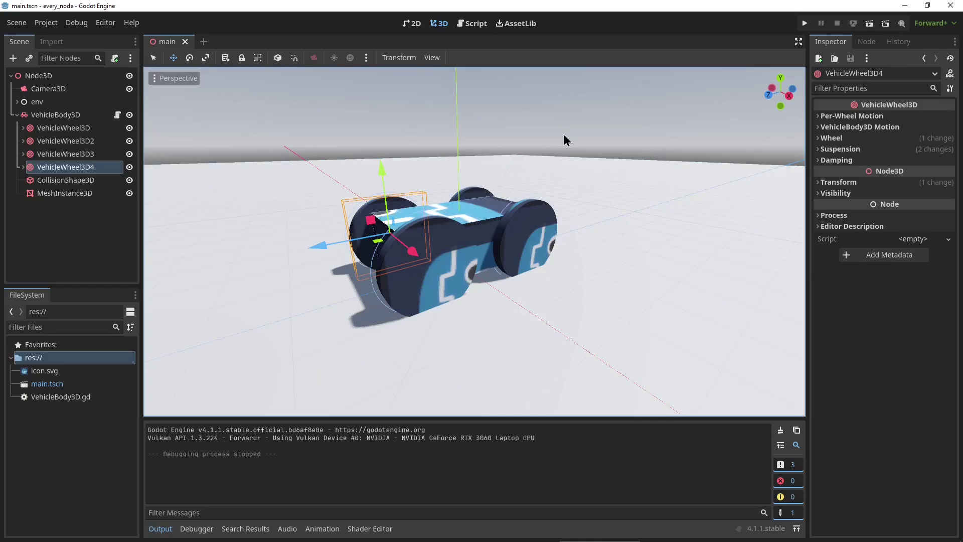
click(805, 23)
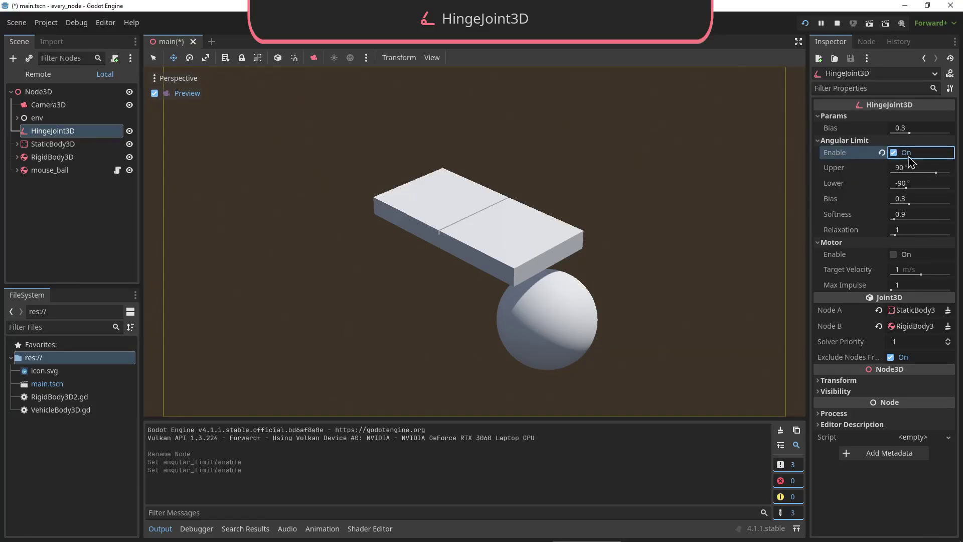
- Run the HingeJoint3D, ConeTwistJoint3D and SliderJoint3D demos one after another
click(804, 23)
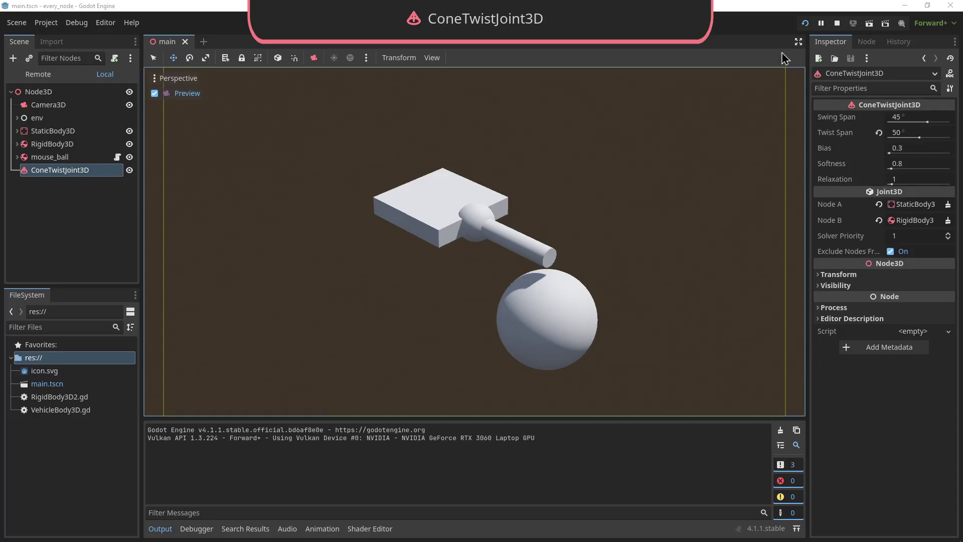
click(805, 23)
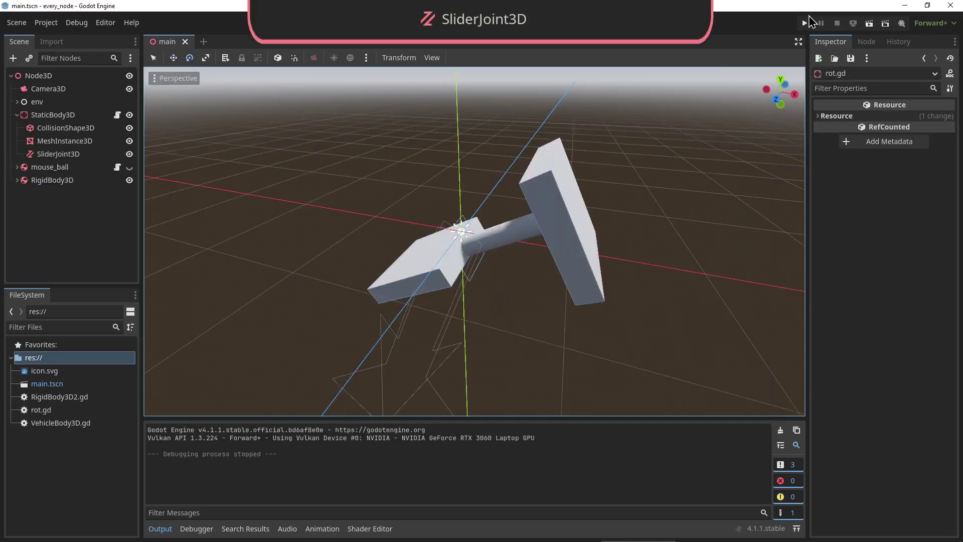
click(807, 22)
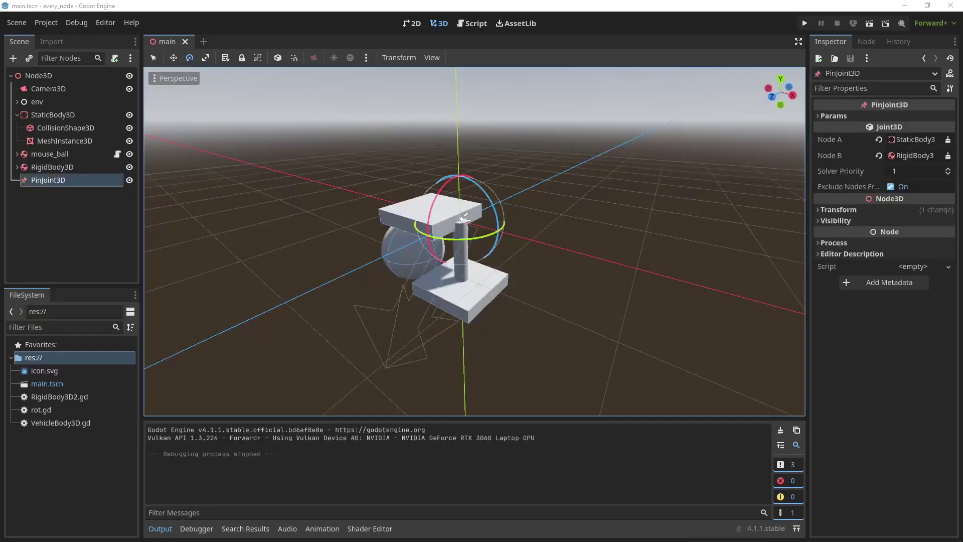
- Show the PinJoint3D's Params settings and run the pin joint demo
click(832, 115)
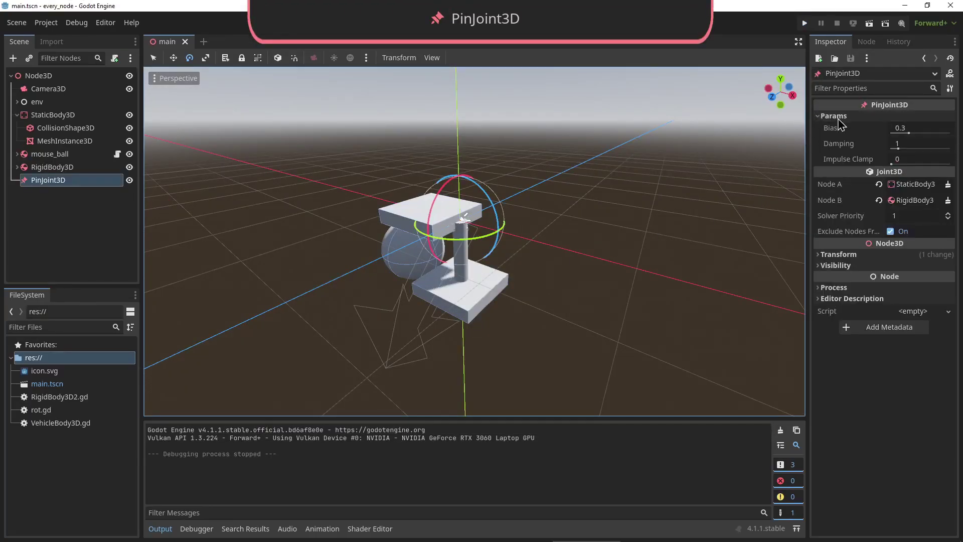
click(803, 25)
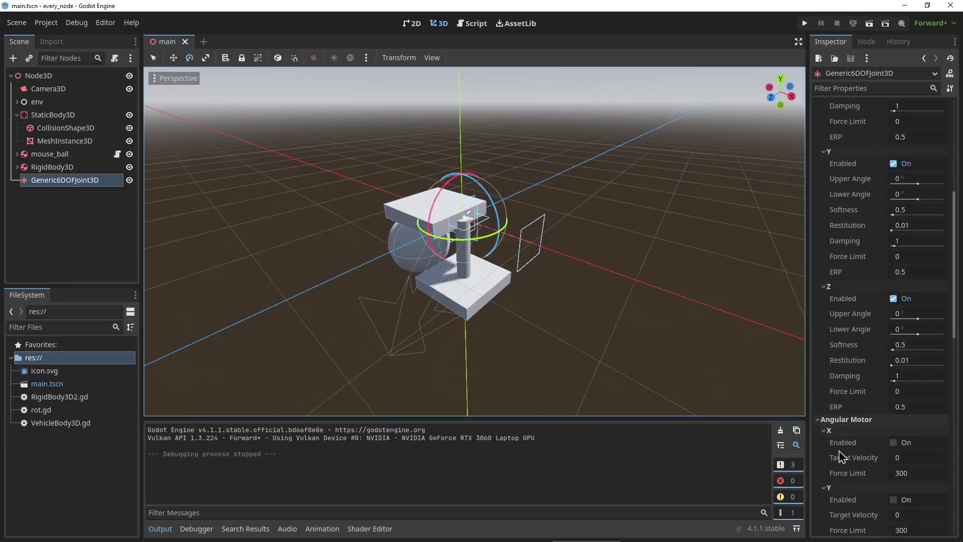
- Collapse the Generic6DOFJoint3D's limit, spring and motor sections, then run its demo
scroll(841, 456, down, 8)
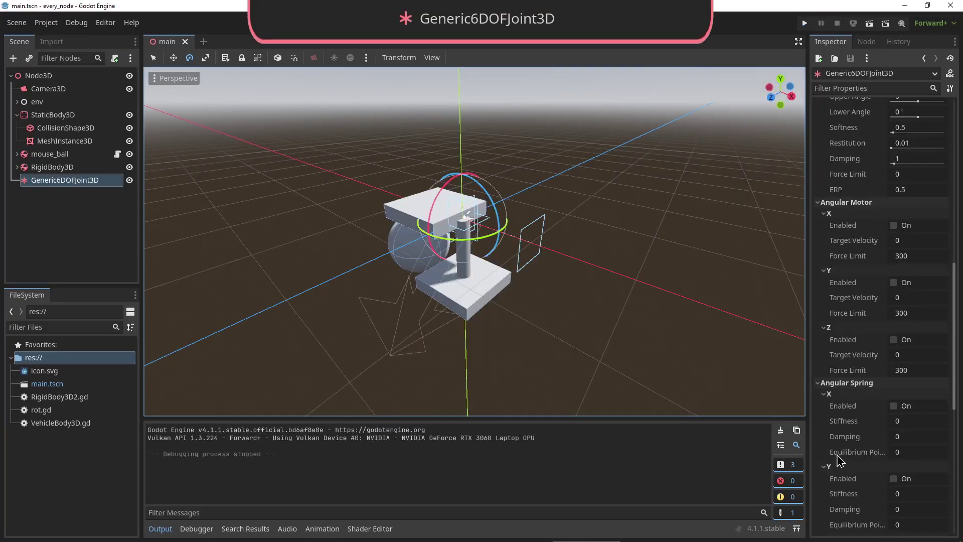
scroll(853, 451, up, 12)
scroll(882, 351, up, 3)
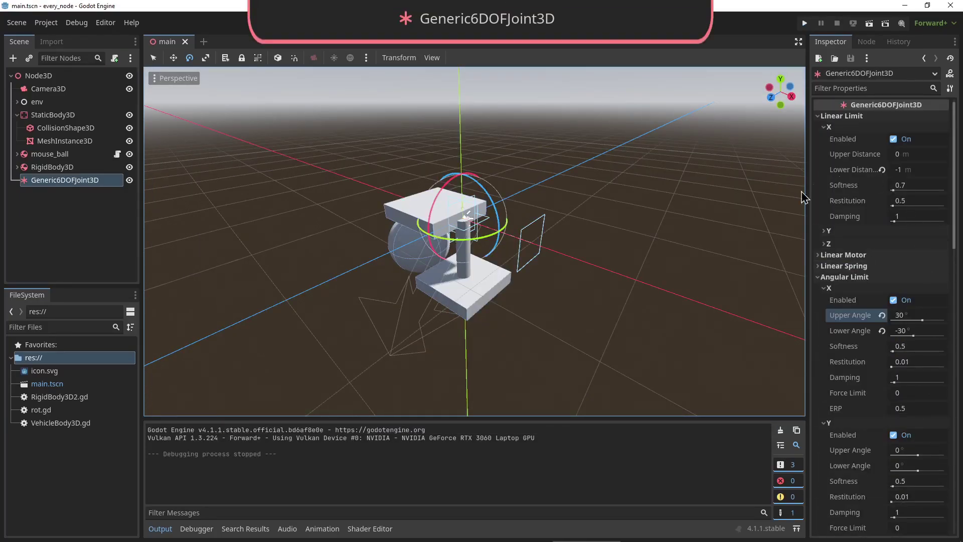
click(851, 277)
click(851, 266)
click(844, 266)
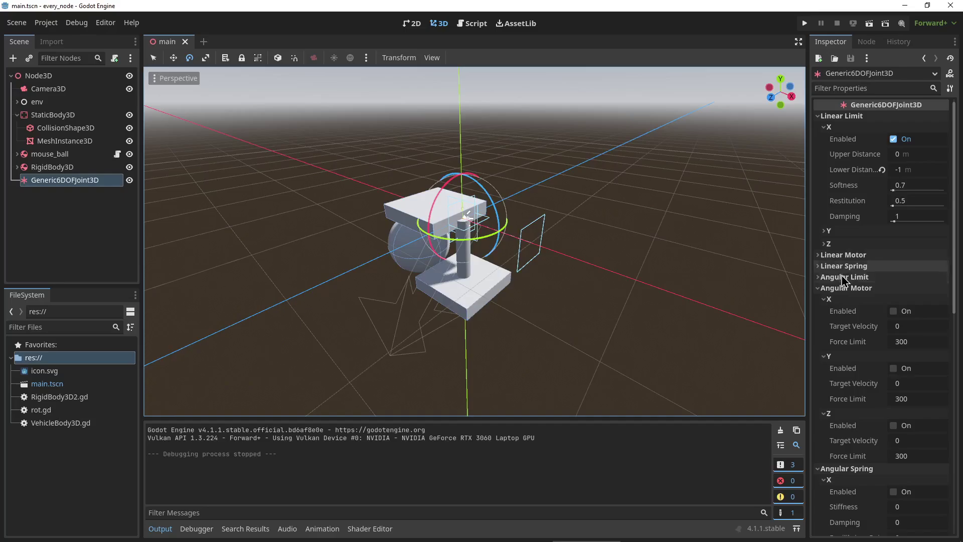
click(845, 277)
click(844, 277)
click(845, 288)
click(845, 299)
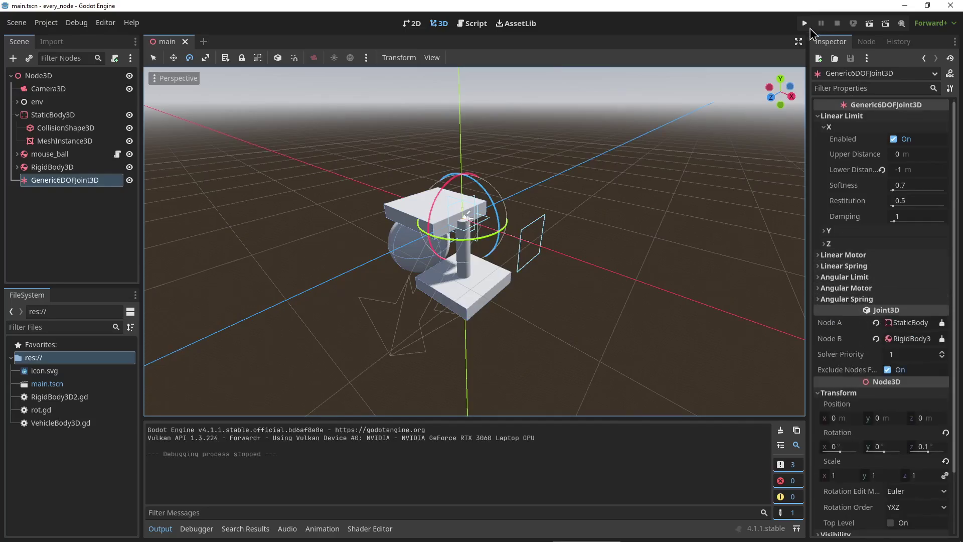
click(804, 23)
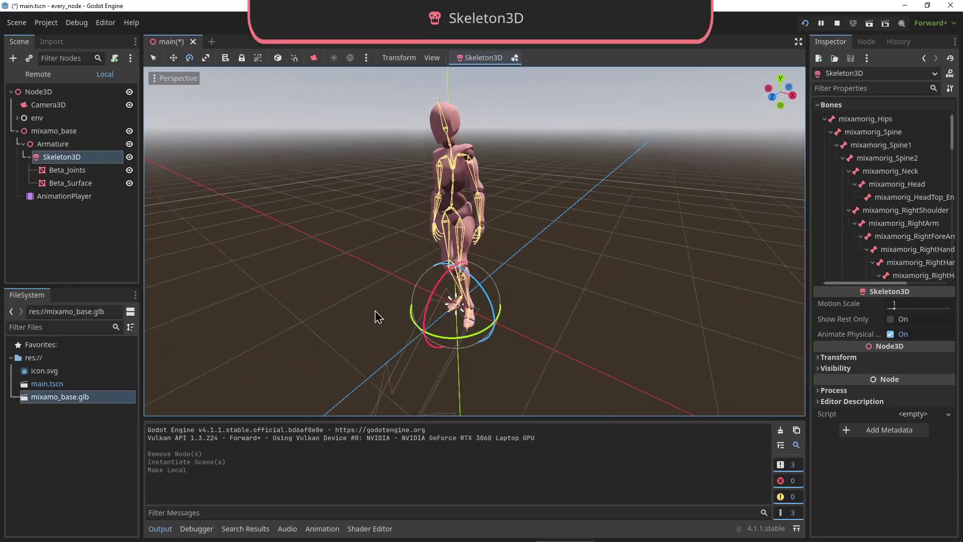
- Orbit around the character and select the AnimationPlayer to list its animations
middle_drag(396, 314, 520, 299)
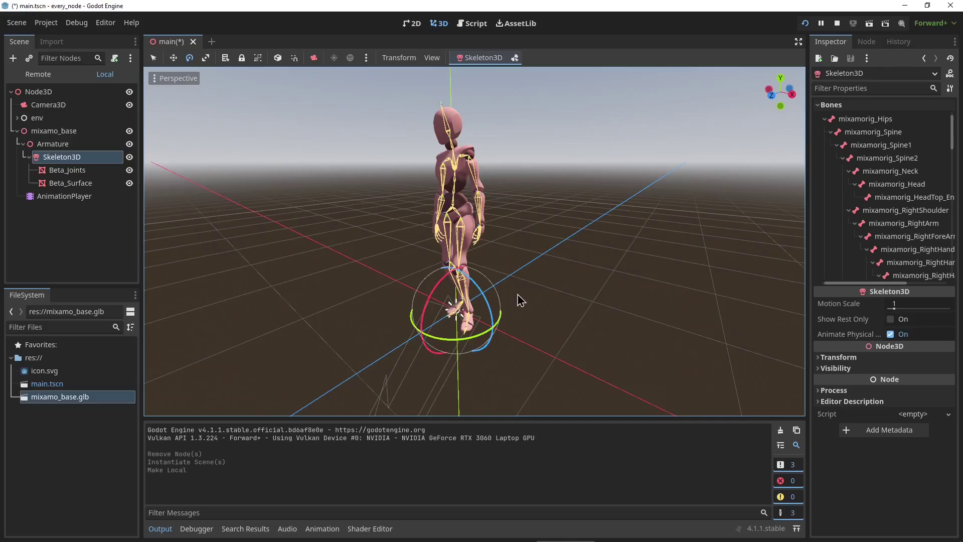
scroll(846, 236, down, 10)
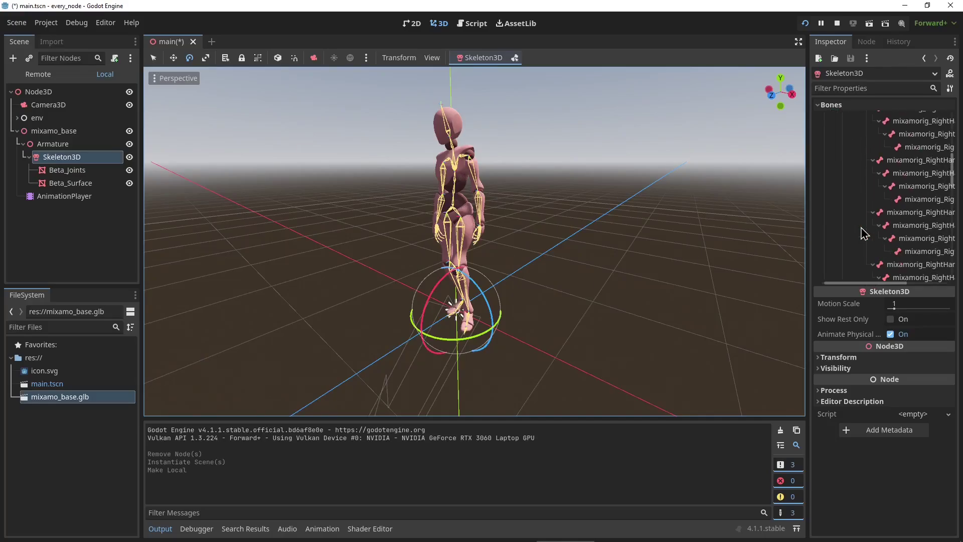
scroll(862, 232, down, 10)
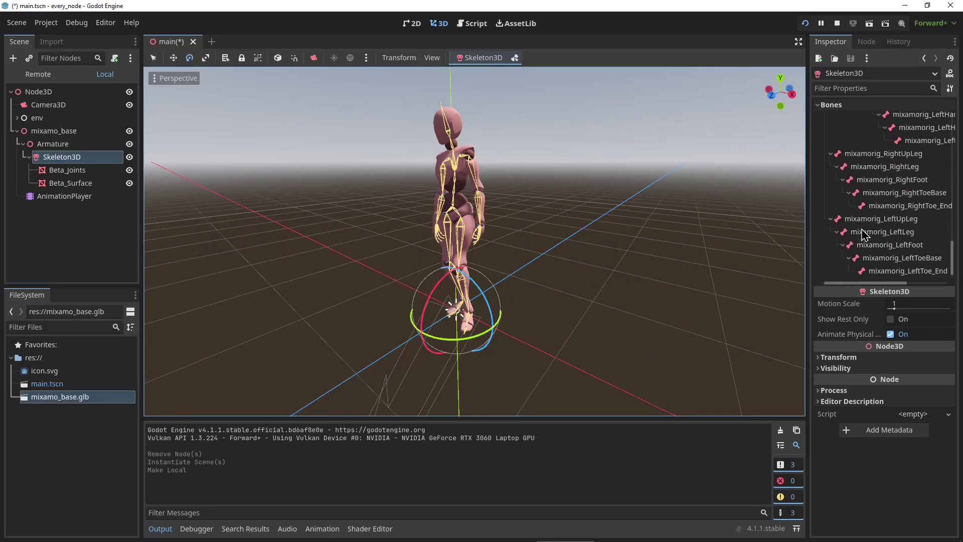
click(65, 196)
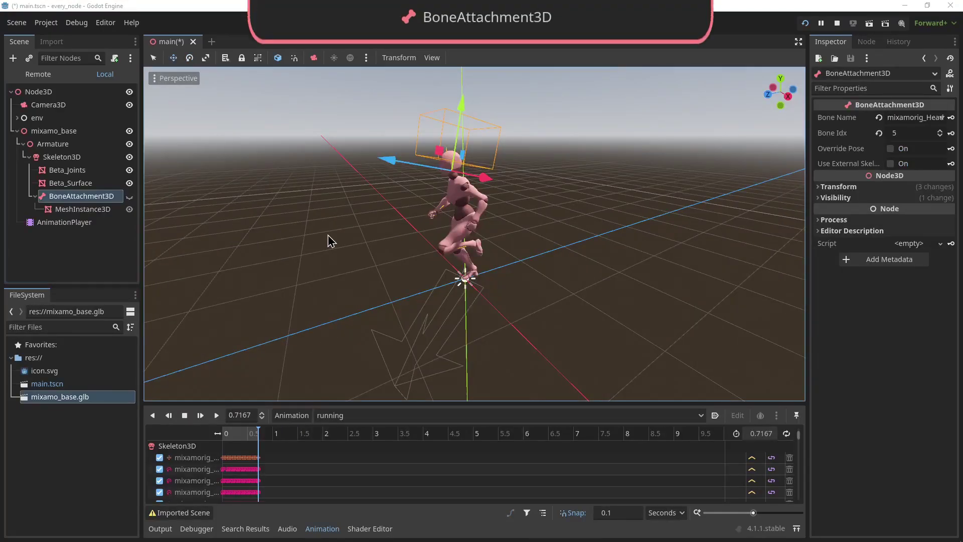
- Attach the cone's BoneAttachment3D to the mixamorig_Head bone
middle_drag(328, 241, 526, 241)
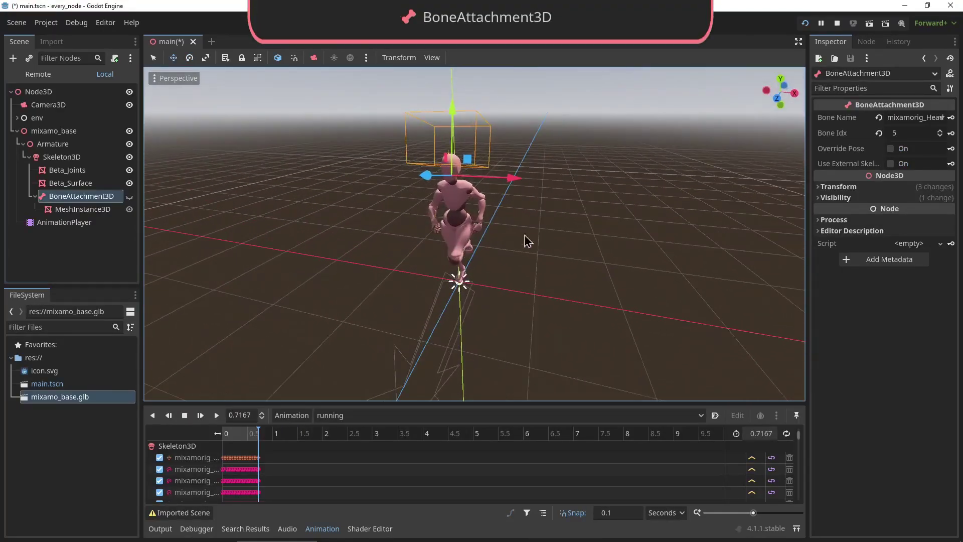
click(929, 119)
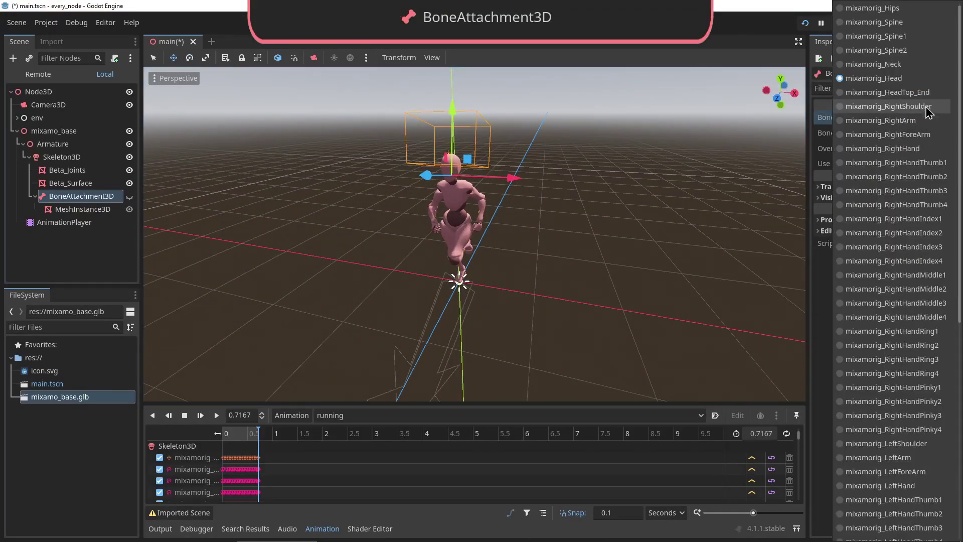
click(888, 81)
middle_drag(625, 182, 655, 179)
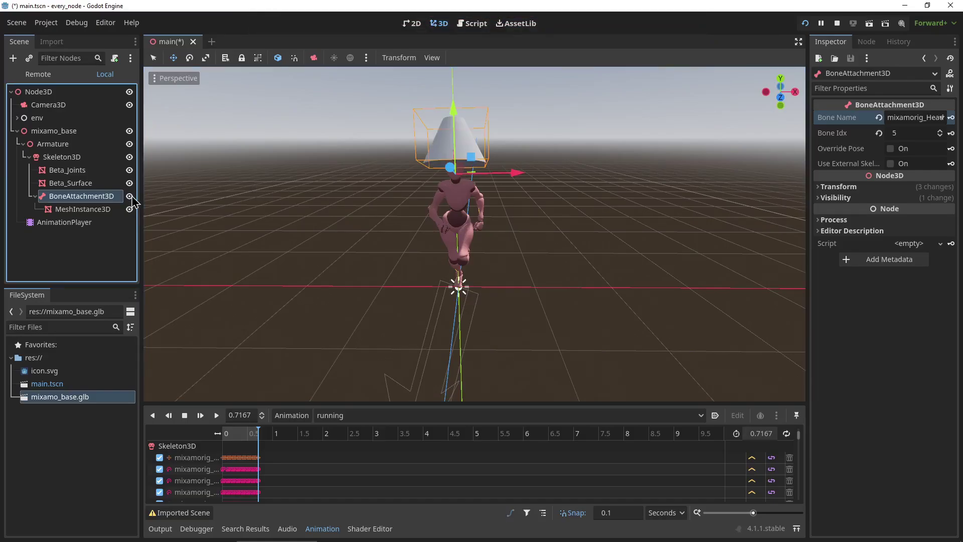
- Play the get_up animation, rewind it to the start, and scale up the RootMotionView grid
click(341, 416)
click(339, 431)
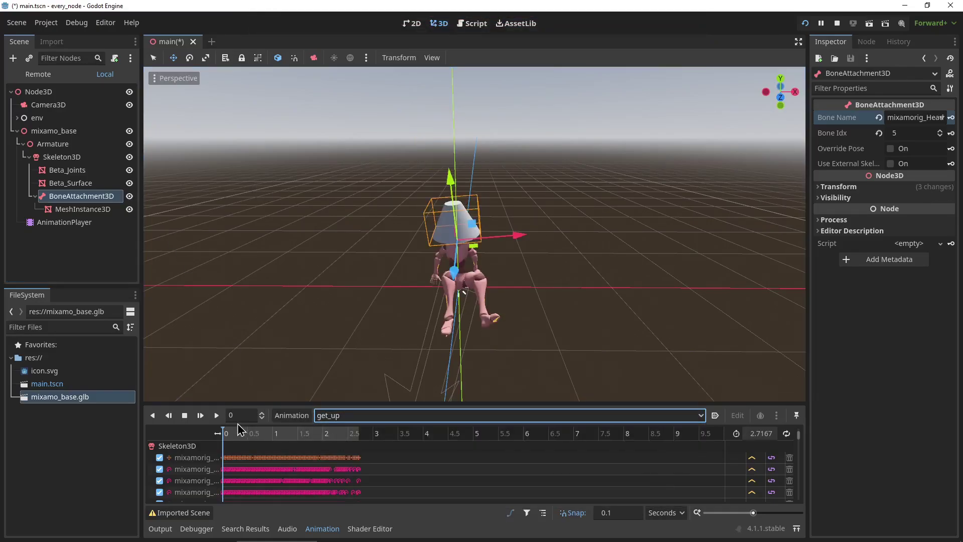
click(217, 417)
middle_drag(356, 344, 449, 329)
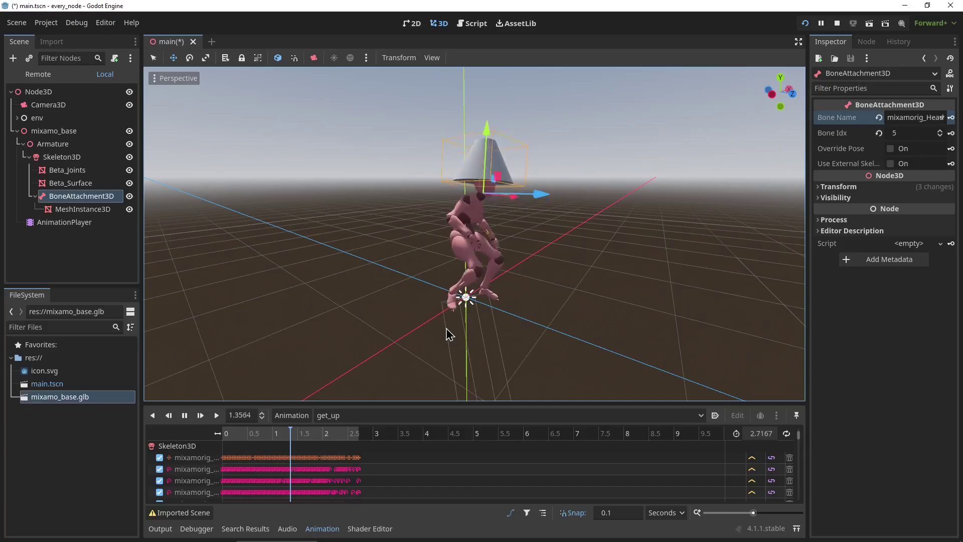
drag(318, 442, 211, 446)
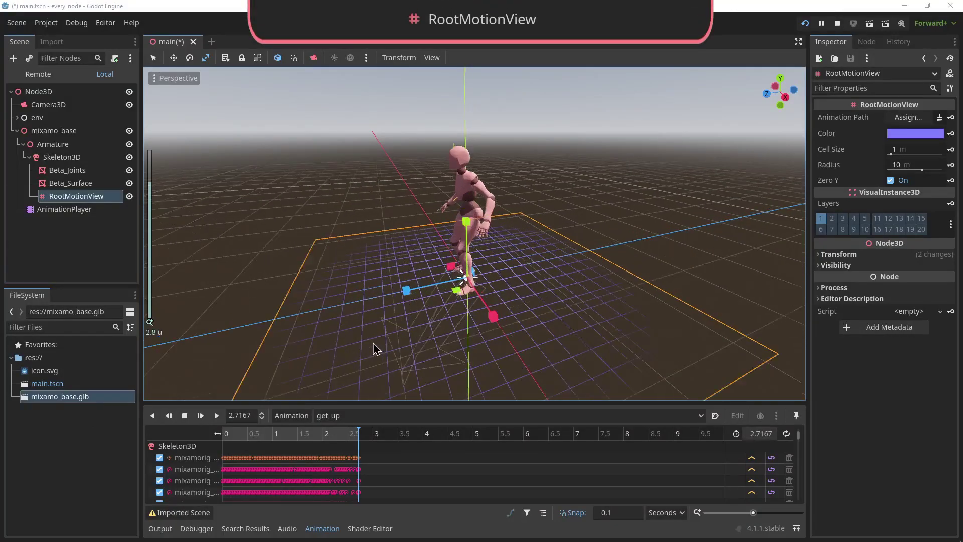
ctrl+middle_drag(376, 349, 651, 369)
drag(655, 368, 524, 338)
- Set the RootMotionView grid colour to green 00b03c and raise it above the character
click(925, 135)
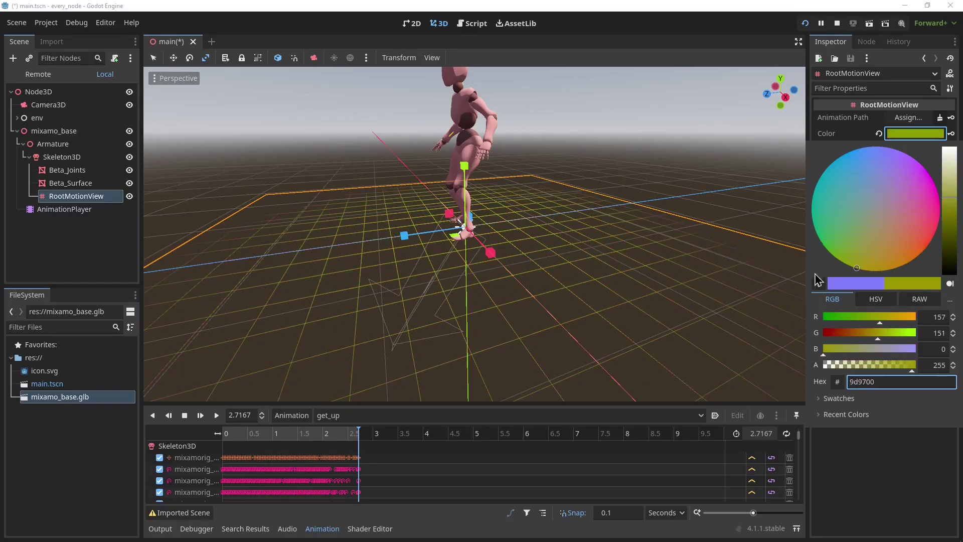
scroll(539, 241, down, 3)
text(wewewr00b03c)
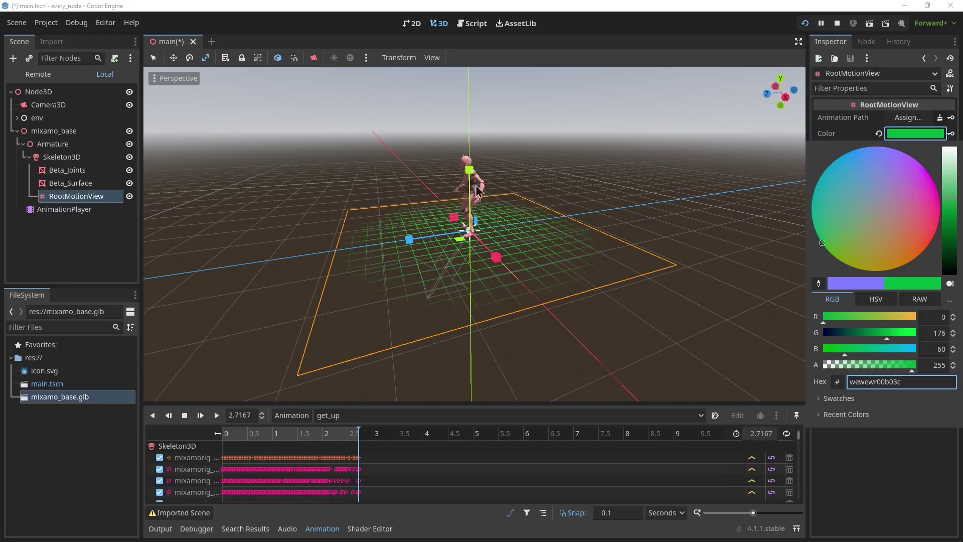
click(478, 191)
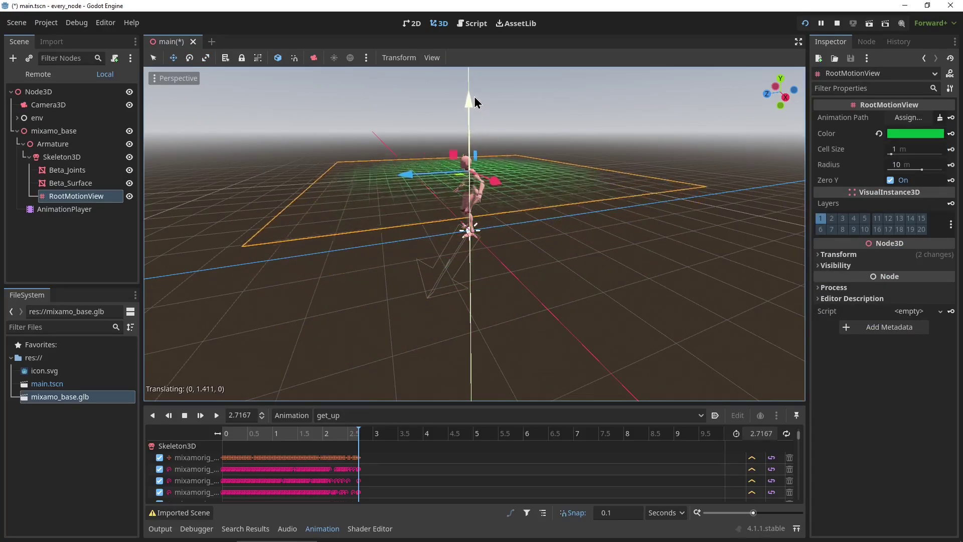
drag(474, 100, 473, 85)
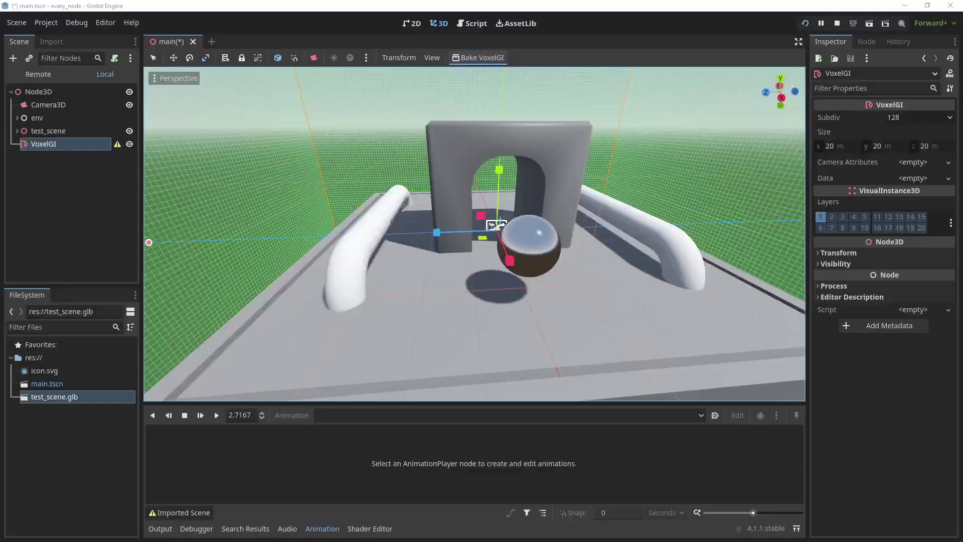
- Bake VoxelGI for the test scene, saving the data as main.VoxelGI_data.res
middle_drag(323, 249, 374, 245)
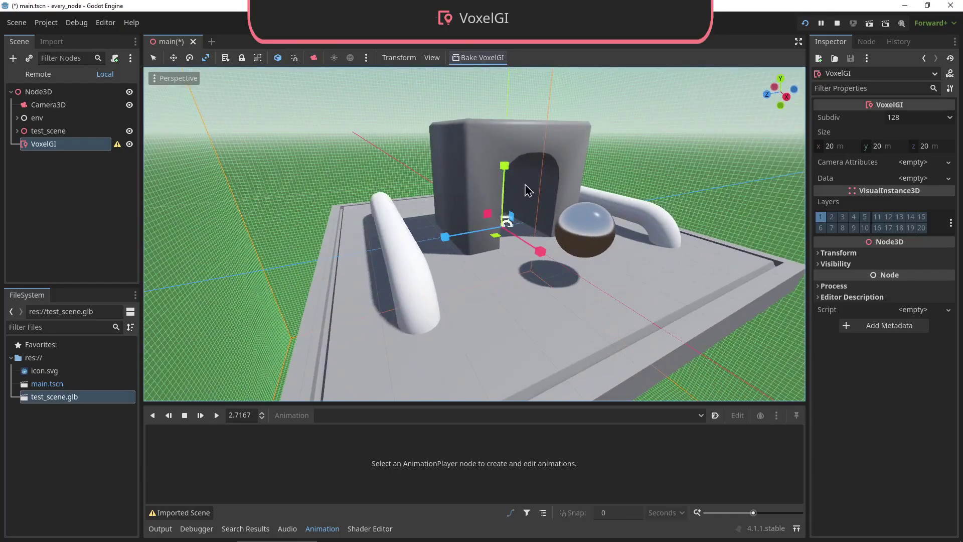
click(470, 59)
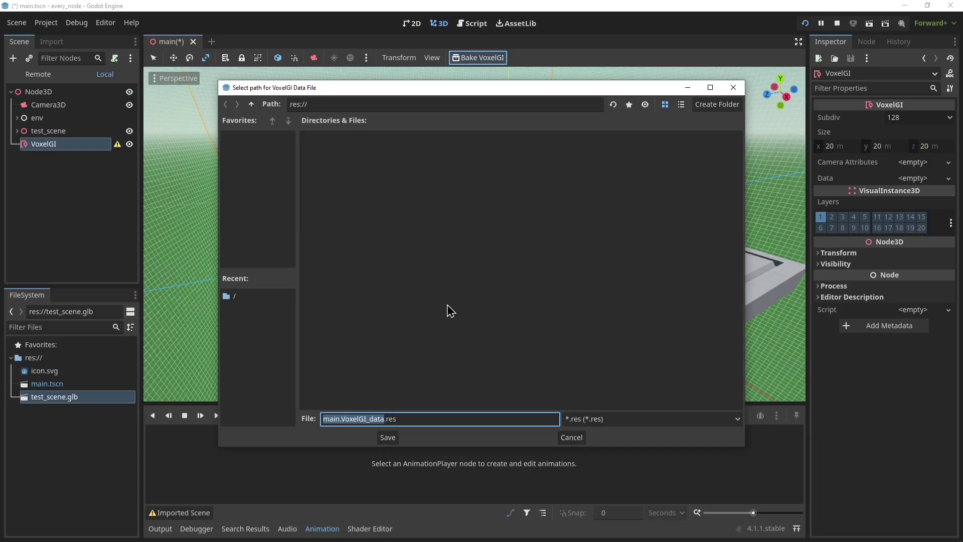
key(Return)
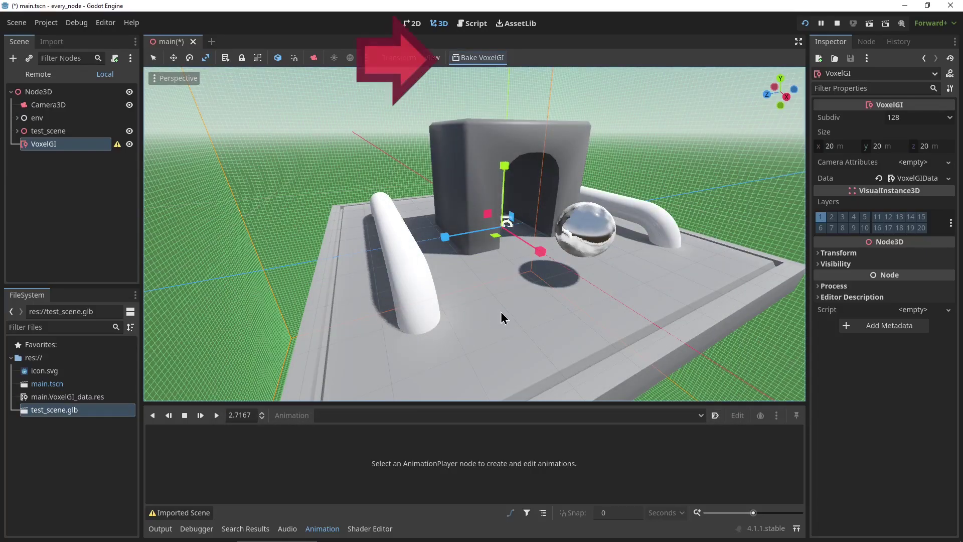
mouse_move(459, 312)
middle_down()
mouse_move(332, 297)
mouse_move(287, 305)
mouse_move(477, 315)
middle_up()
click(496, 226)
- Rotate the directional light about 99° and bake lightmaps, saving them as main.lmbake
mouse_move(503, 256)
mouse_down()
mouse_move(459, 248)
mouse_move(448, 214)
mouse_move(435, 233)
mouse_up()
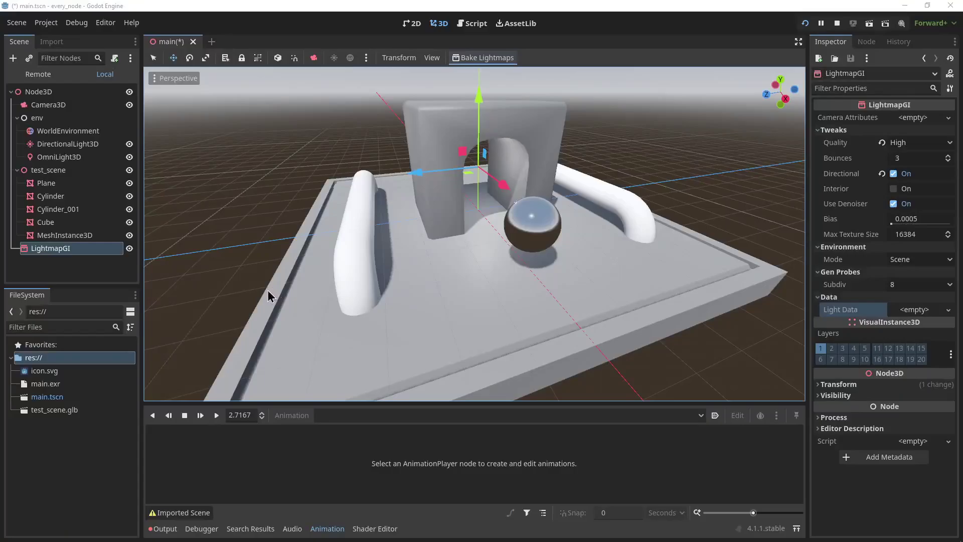
middle_drag(323, 280, 312, 265)
click(482, 57)
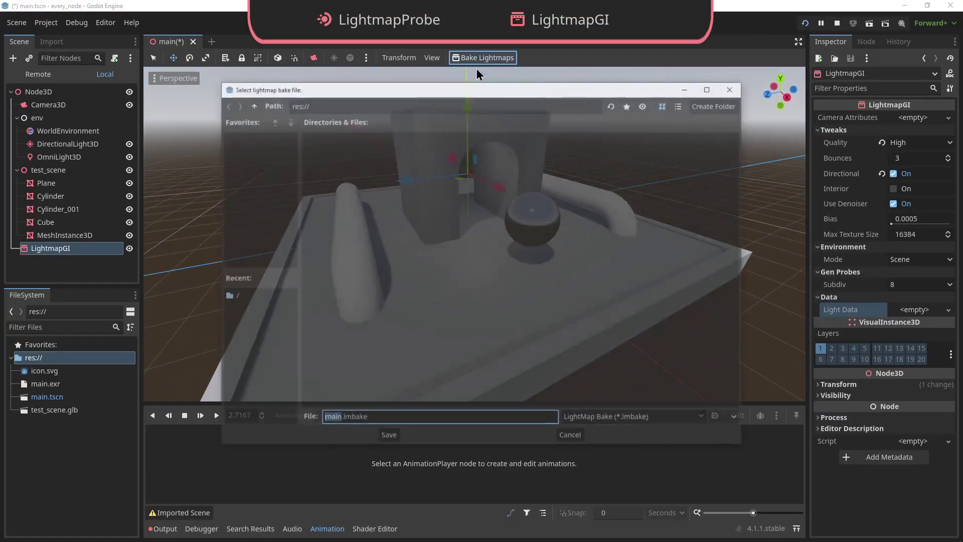
click(385, 438)
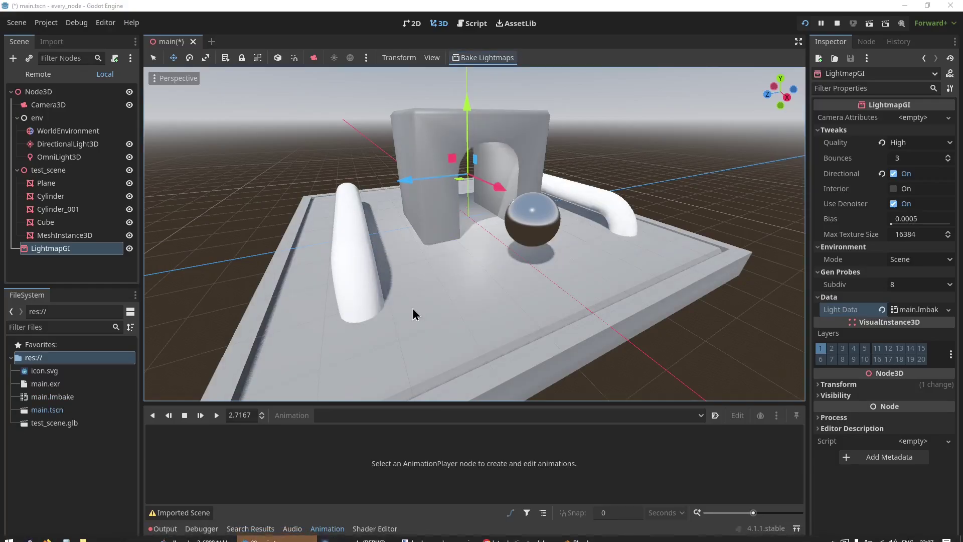
scroll(445, 314, up, 3)
middle_drag(398, 304, 462, 227)
scroll(469, 258, up, 2)
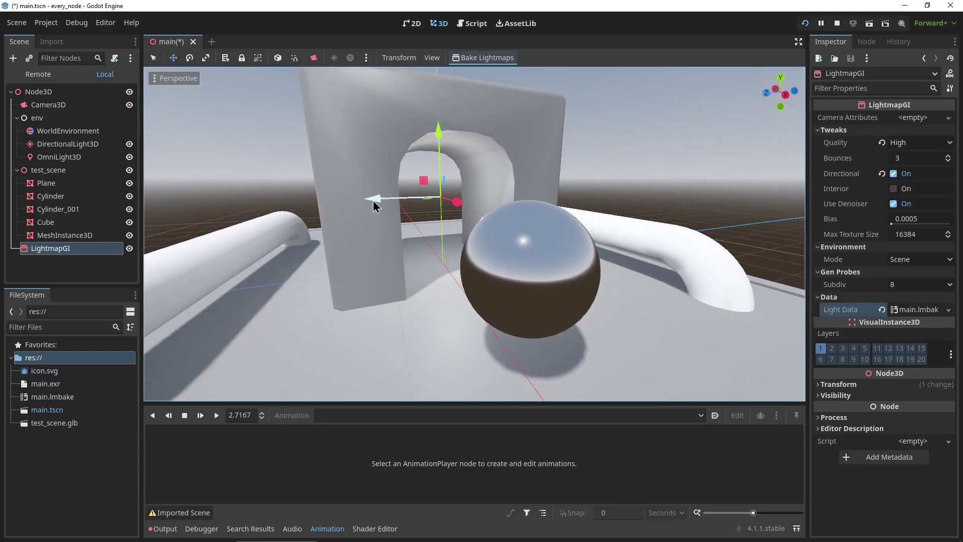
- Show the ReflectionProbe and slide it across the chrome sphere to watch the arch reflection
click(92, 157)
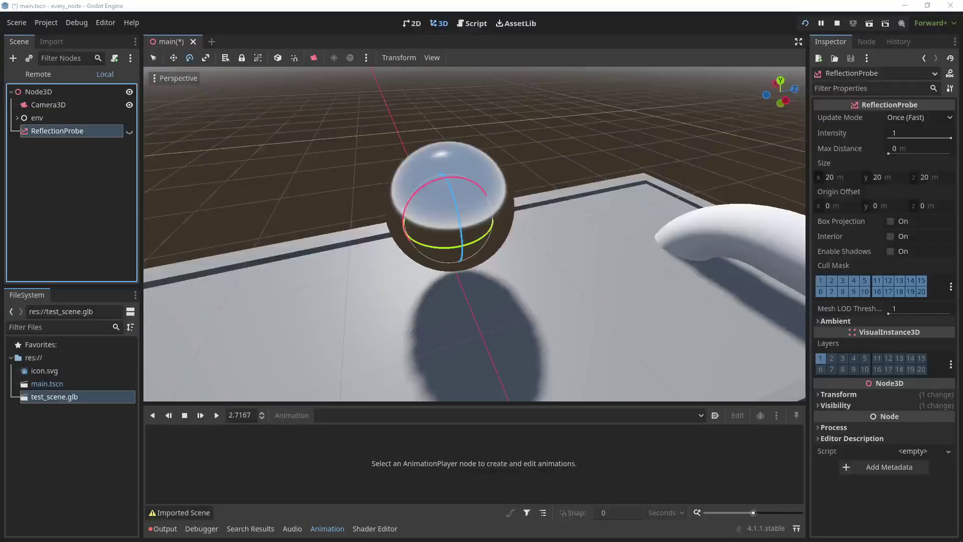
click(129, 132)
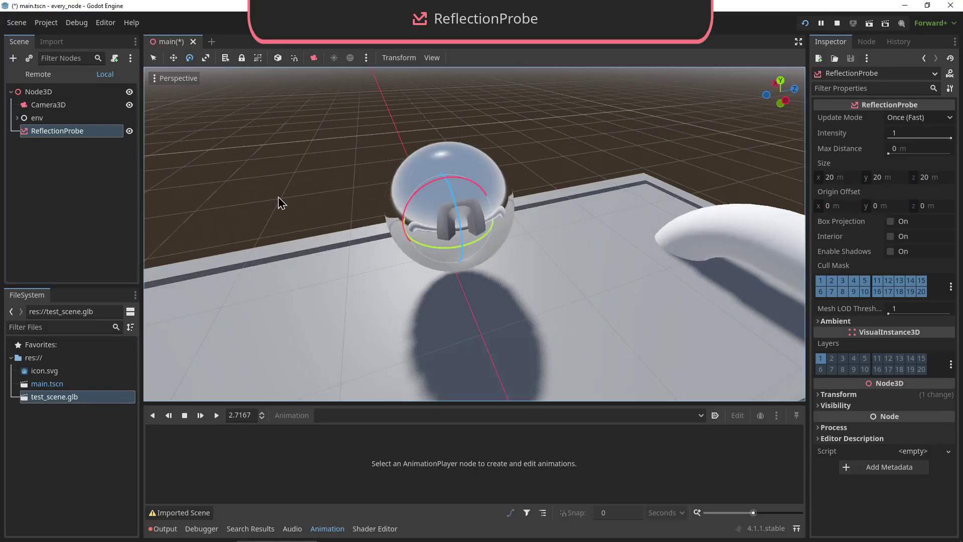
drag(446, 224, 486, 220)
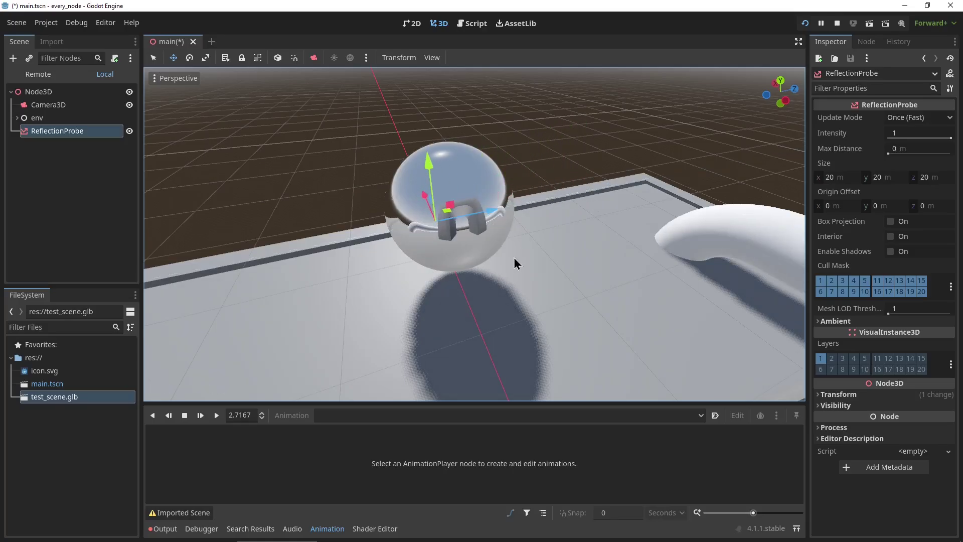
scroll(514, 263, up, 5)
middle_drag(514, 264, 662, 256)
scroll(474, 234, down, 10)
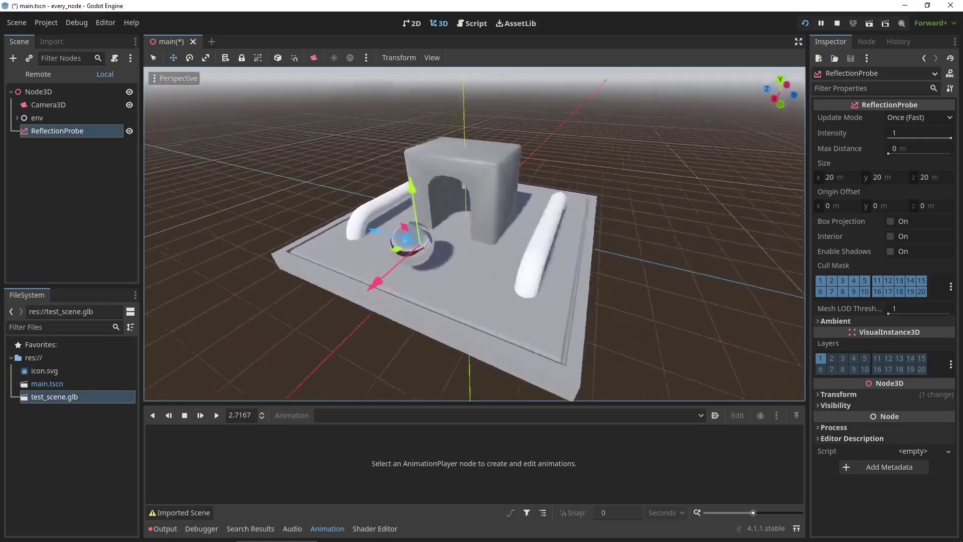
scroll(475, 234, up, 5)
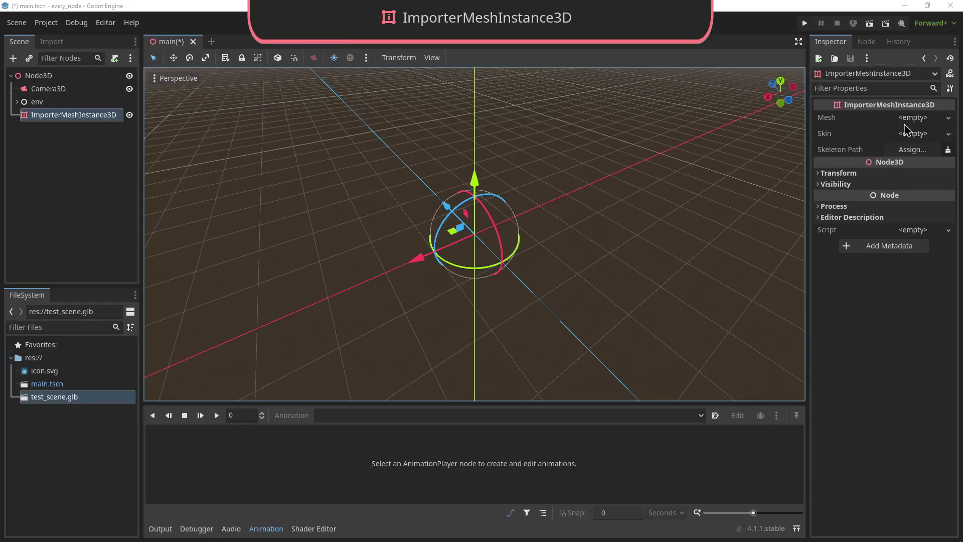
- Open the ImporterMeshInstance3D class reference from the Inspector and scroll through its property descriptions
click(949, 74)
scroll(452, 200, down, 3)
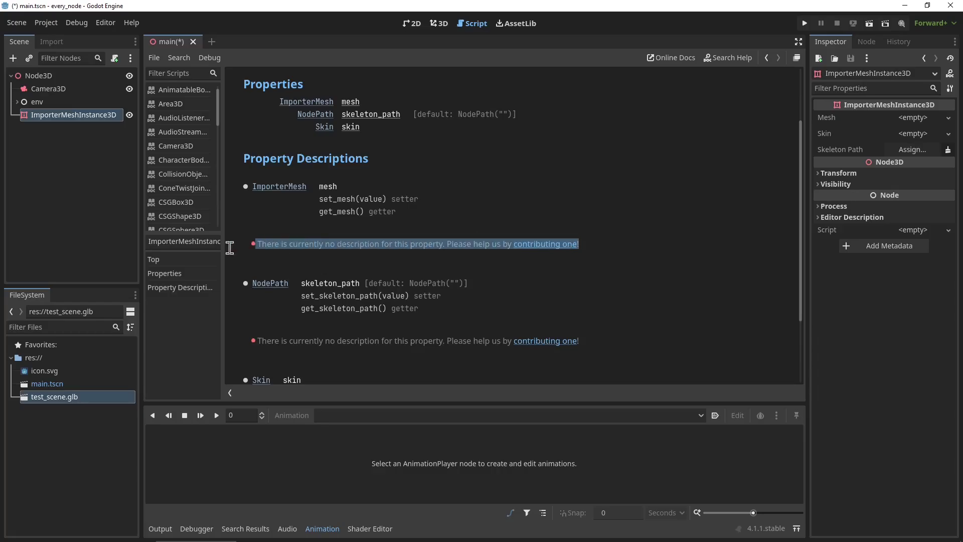
scroll(357, 251, up, 3)
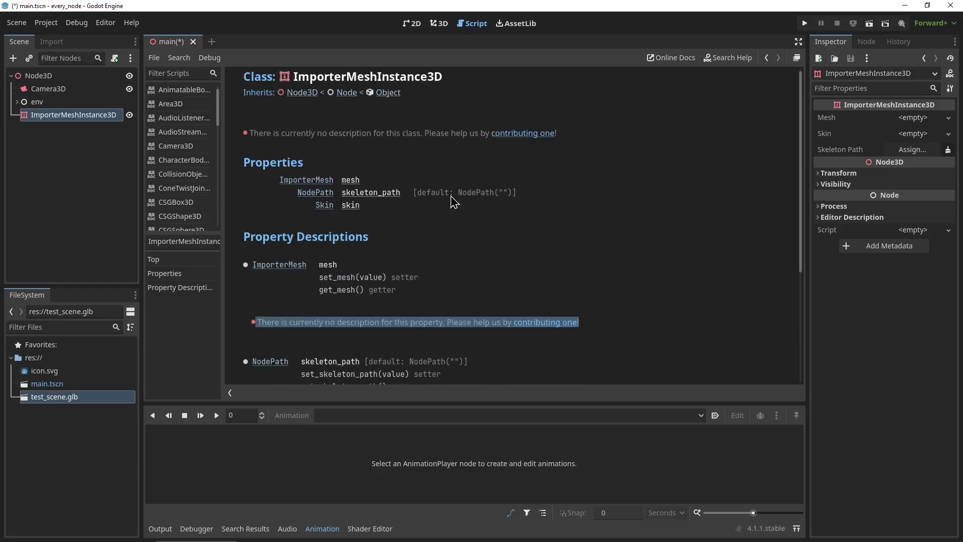
click(483, 238)
scroll(464, 228, down, 2)
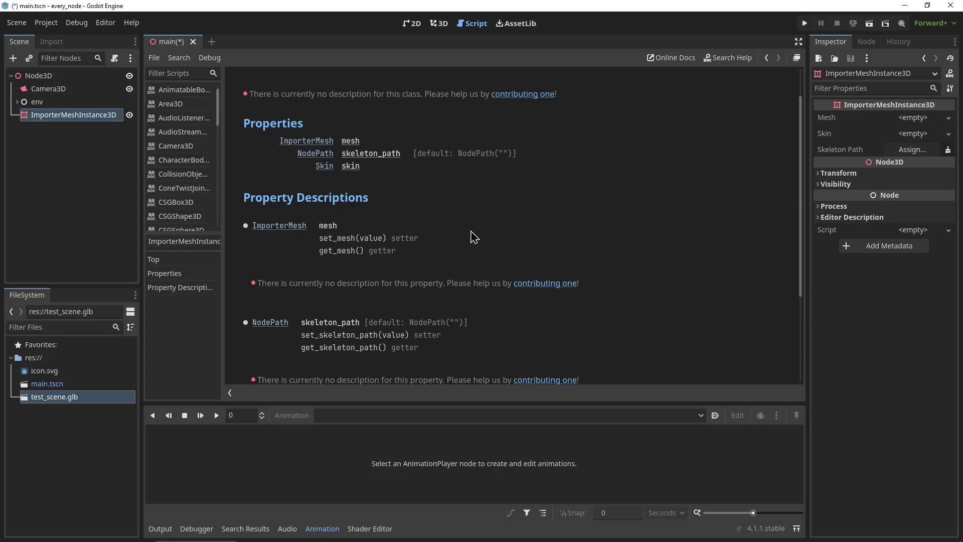
scroll(592, 251, down, 5)
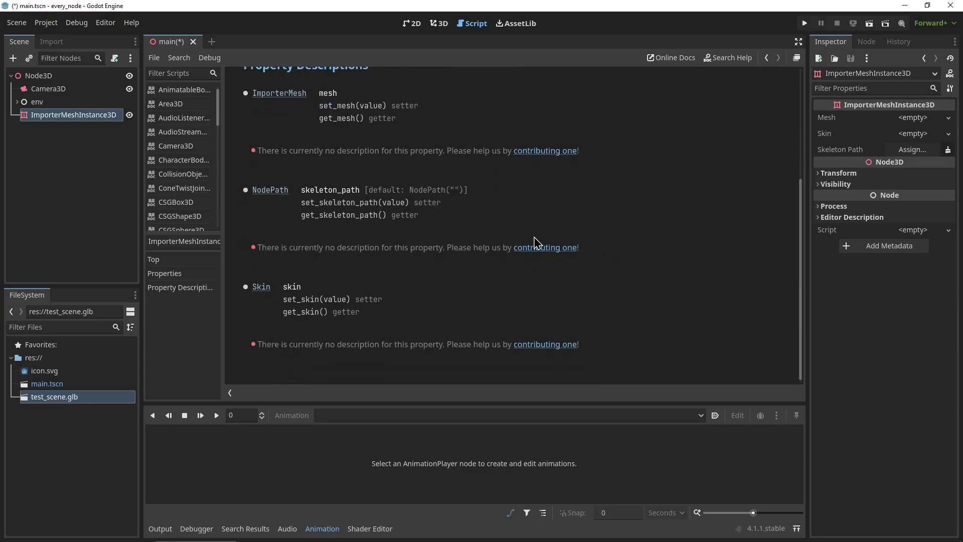
scroll(536, 243, up, 6)
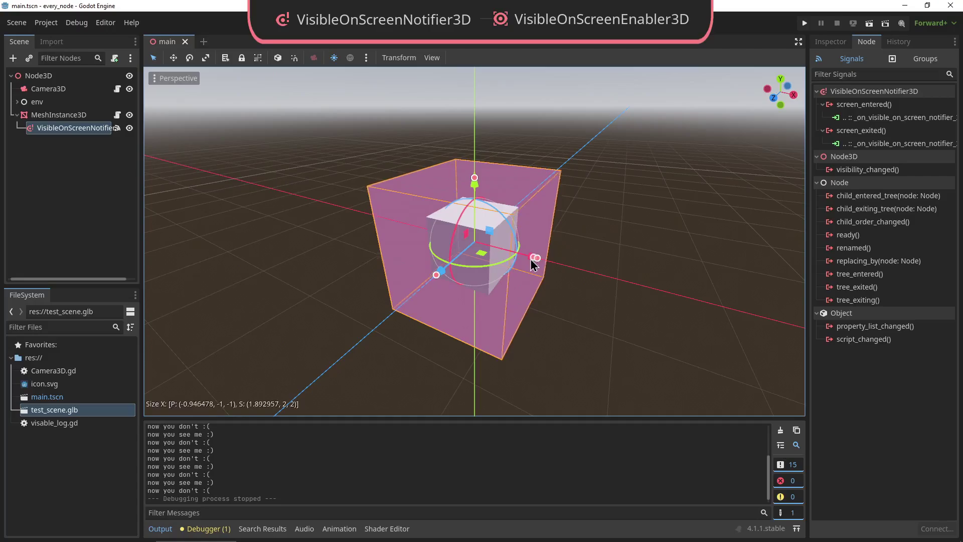
- Shrink the VisibleOnScreenNotifier3D box to about 1 in Y and Z, then run the scene
drag(533, 263, 504, 251)
drag(475, 180, 471, 212)
drag(437, 273, 455, 256)
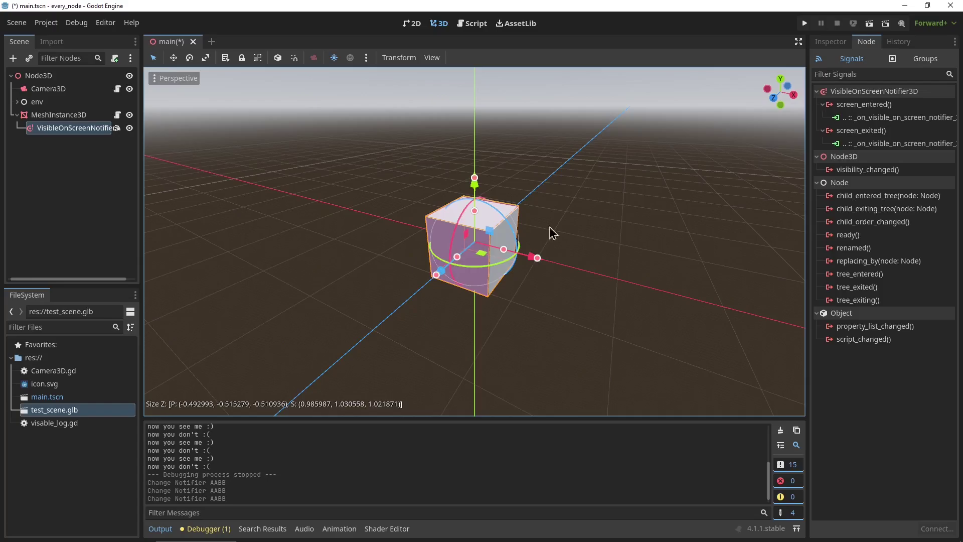
click(868, 25)
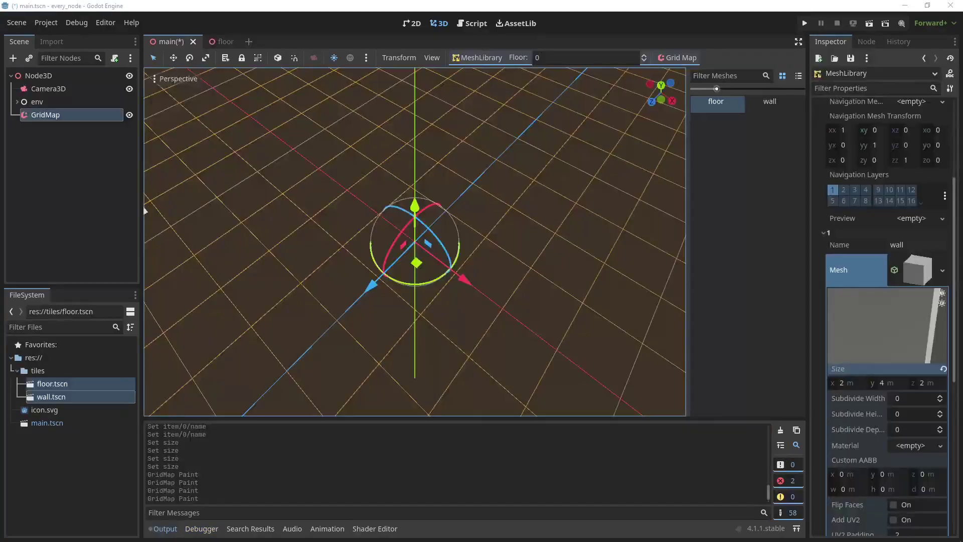
- Paint floor tiles at the grid centre and extend them with a strip into an L shape
middle_drag(381, 281, 269, 281)
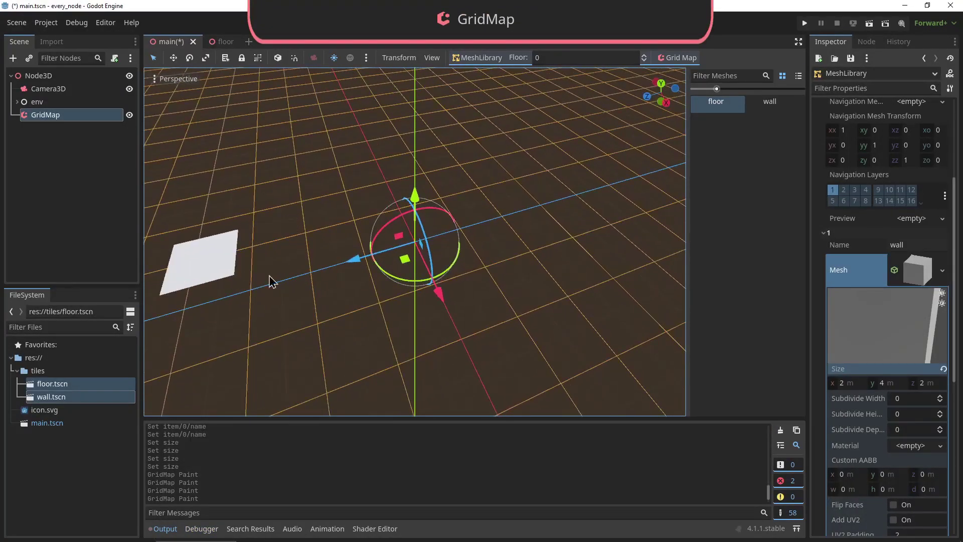
click(387, 247)
click(412, 278)
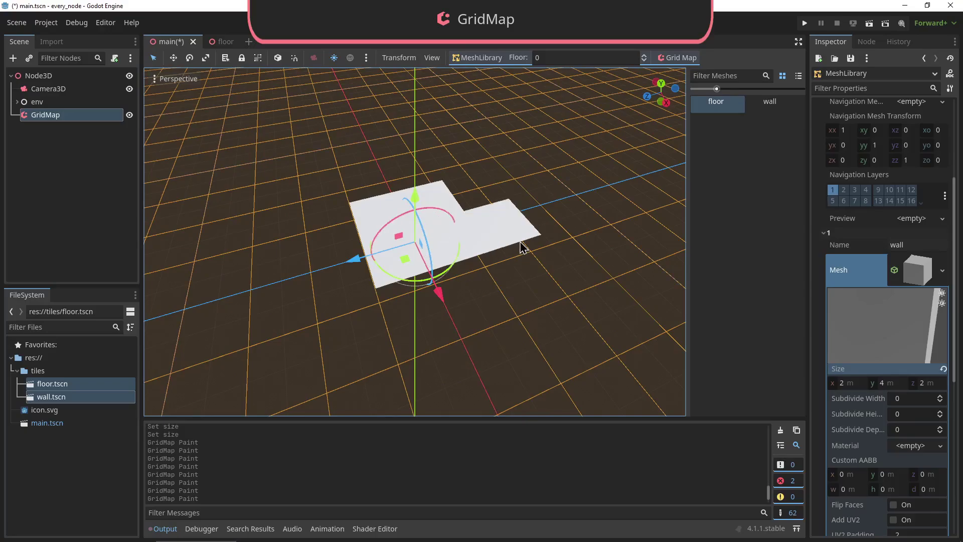
click(452, 182)
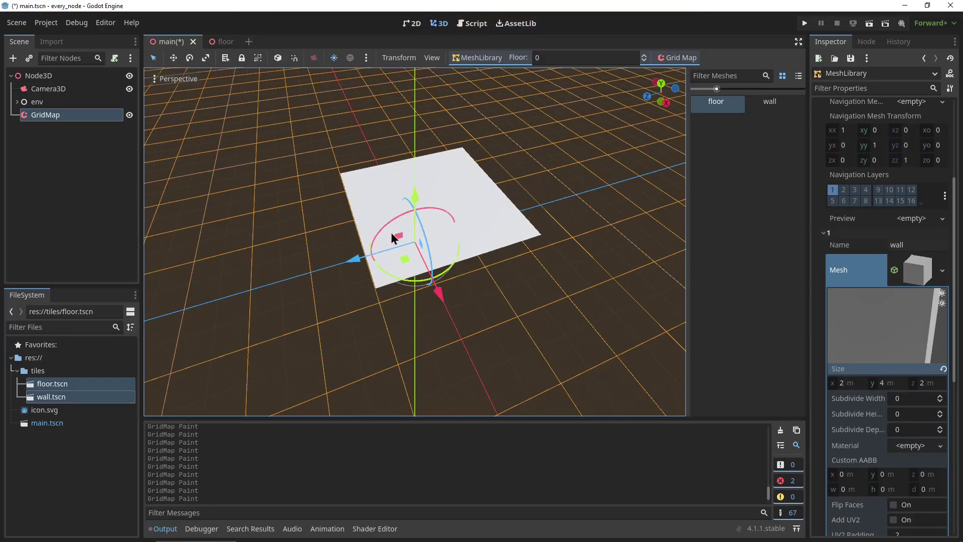
drag(493, 315, 546, 376)
- Paint wall blocks onto the floor, then resume the GridMap tutorial video
click(768, 101)
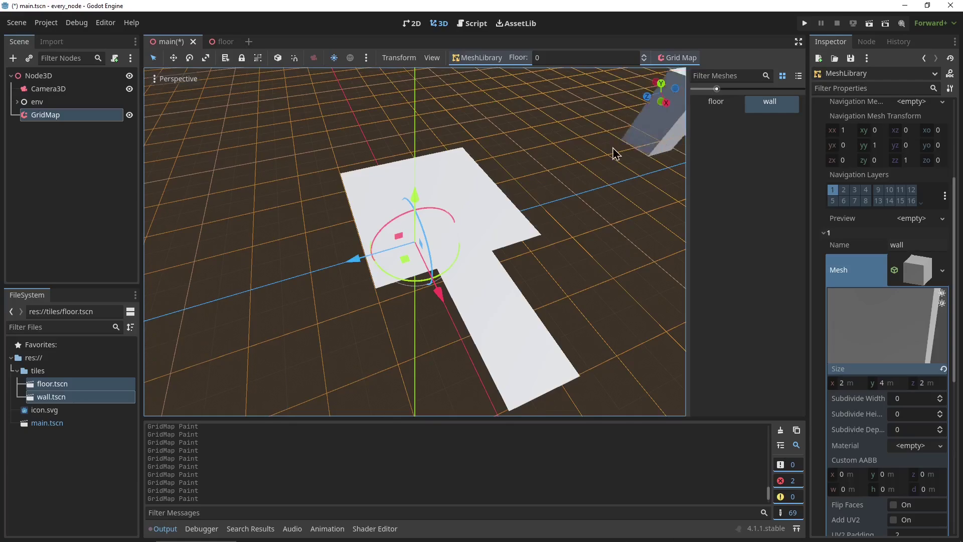
mouse_move(480, 185)
mouse_down()
mouse_move(499, 183)
mouse_move(541, 222)
mouse_move(524, 285)
mouse_move(575, 327)
mouse_move(544, 318)
mouse_move(394, 328)
mouse_up()
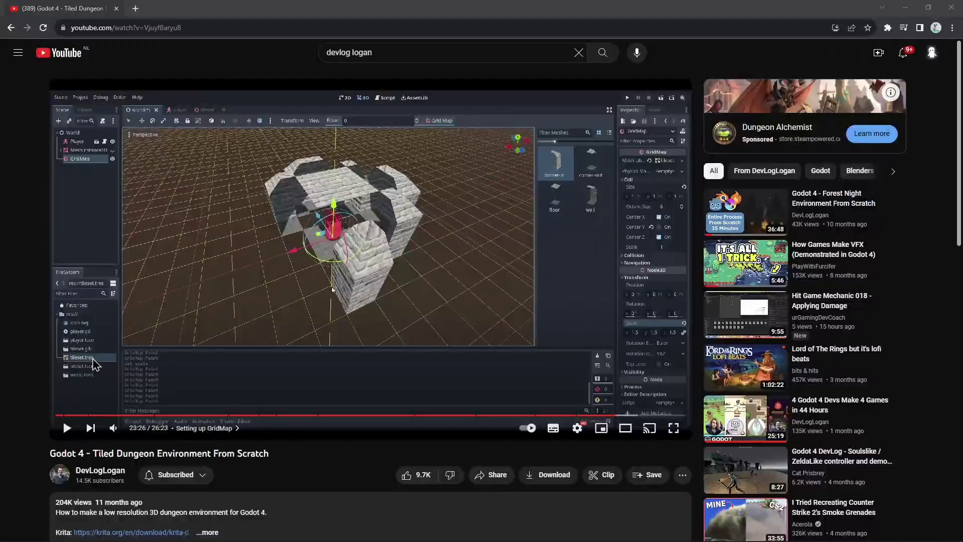
click(95, 365)
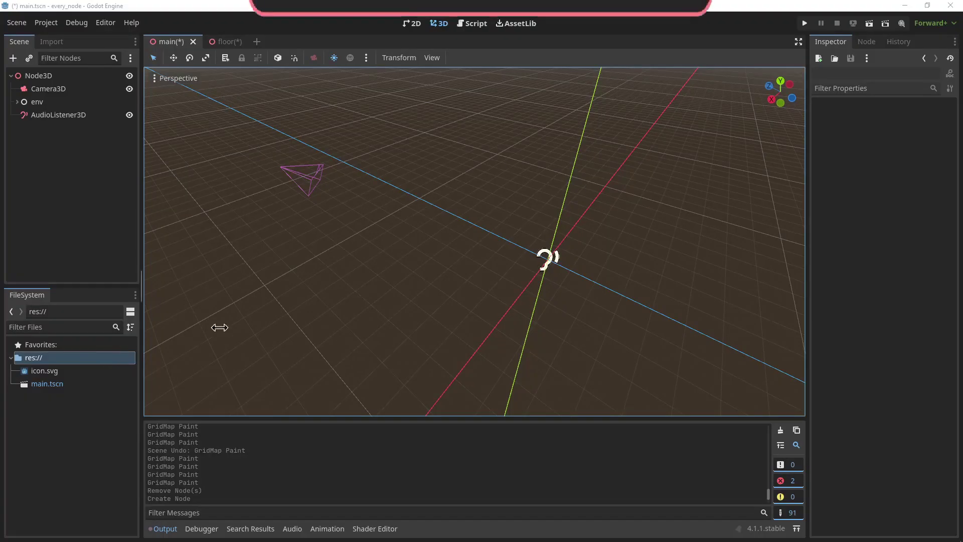
- Select the AudioListener3D node and tick its Current checkbox in the Inspector
scroll(215, 326, up, 5)
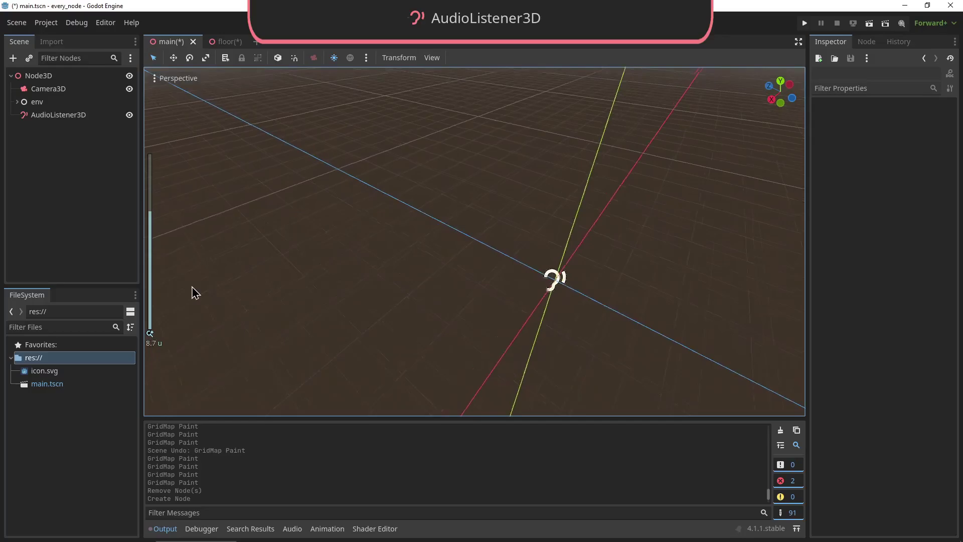
middle_drag(196, 292, 265, 284)
click(48, 115)
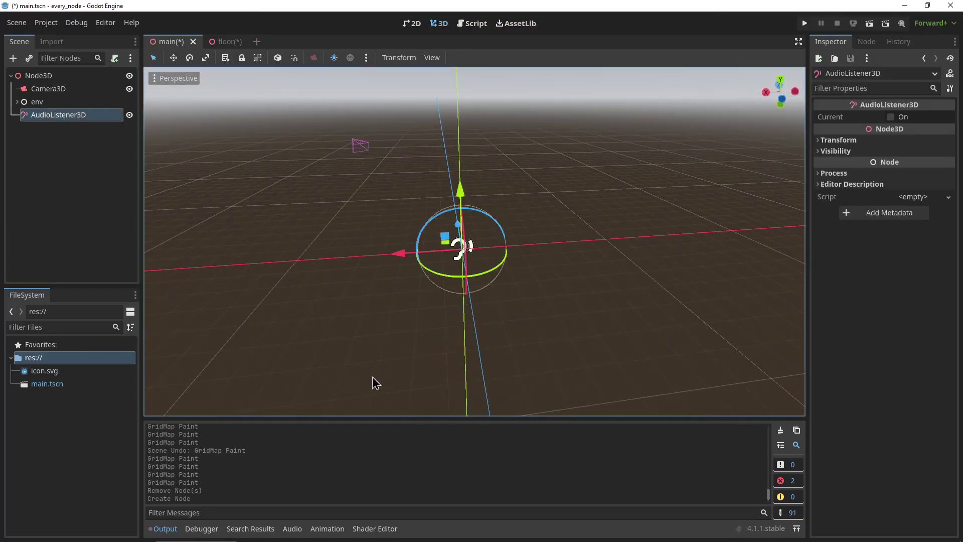
click(890, 117)
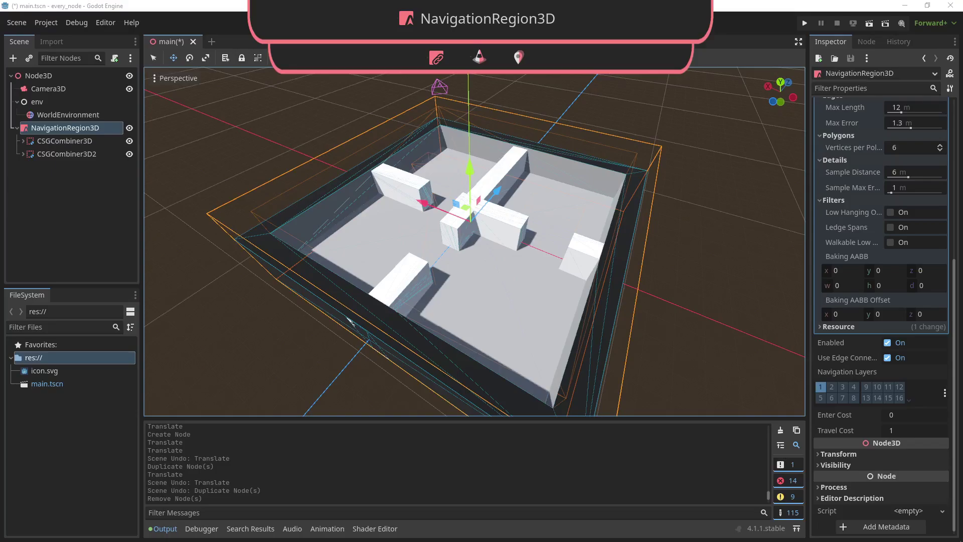
- Bake the NavMesh for the NavigationRegion3D and orbit around the baked result
click(481, 57)
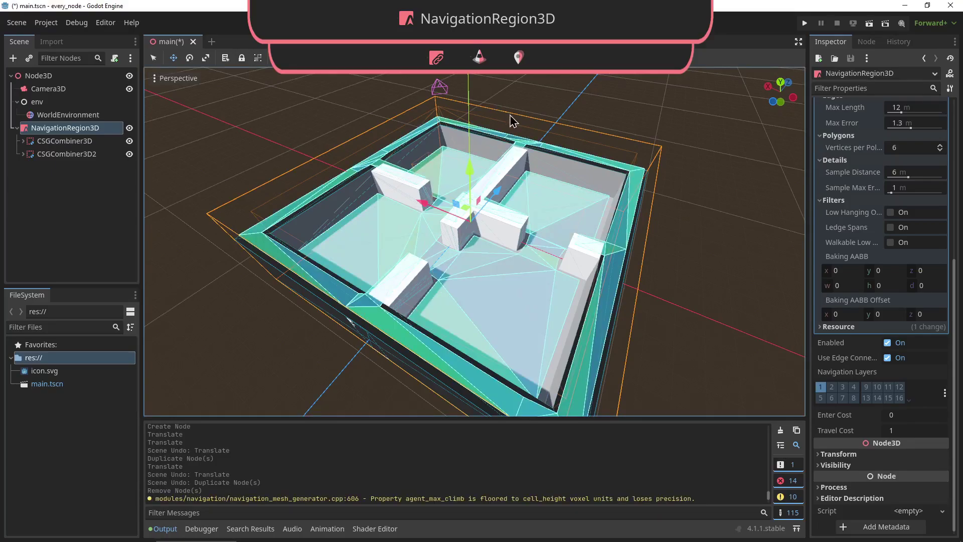
middle_drag(601, 166, 75, 194)
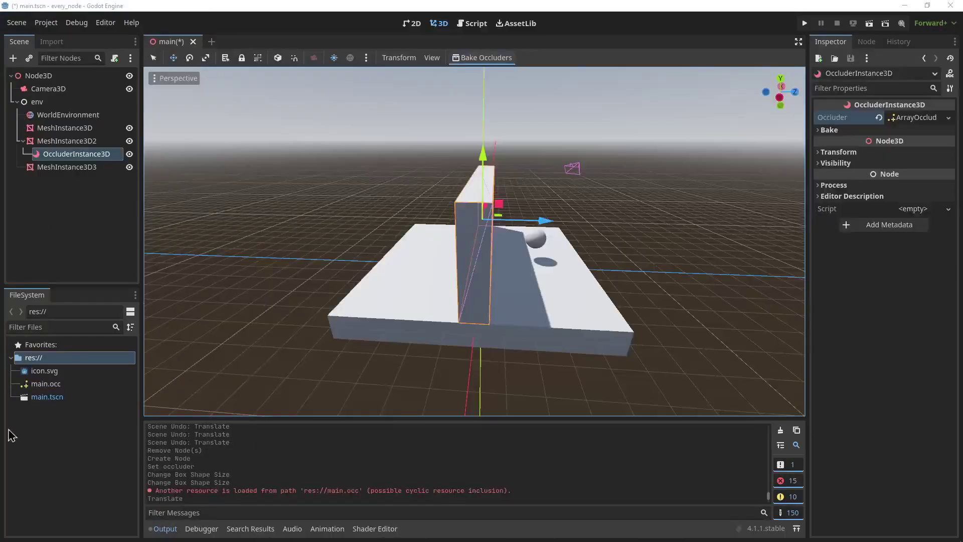
- Switch the viewport display to Occlusion Culling Buffer and orbit to watch the silhouette
middle_drag(373, 343, 336, 332)
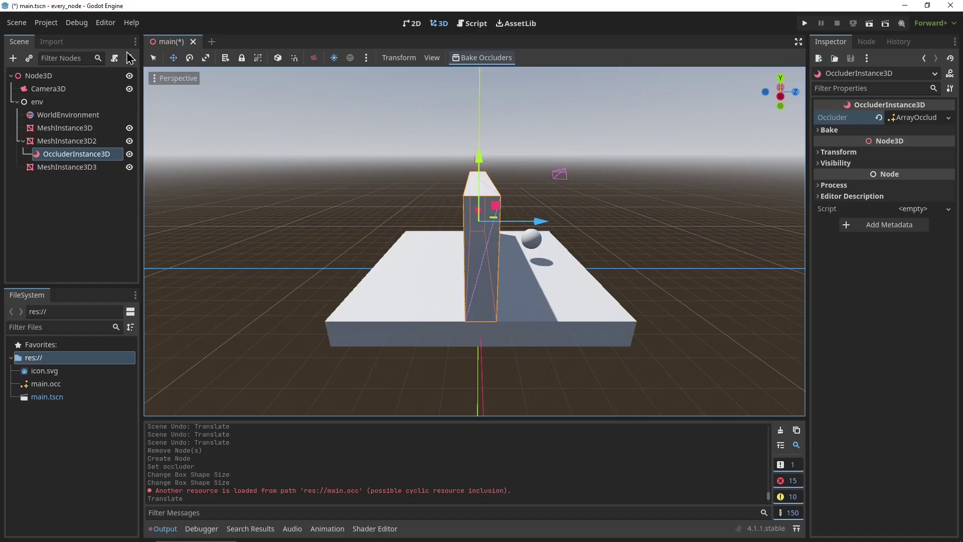
click(165, 79)
mouse_move(219, 339)
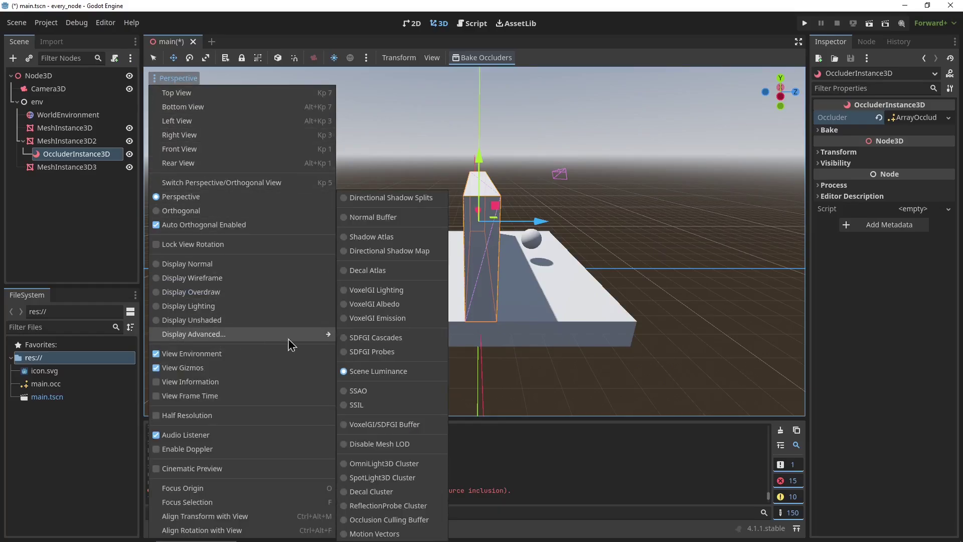
click(390, 522)
click(495, 364)
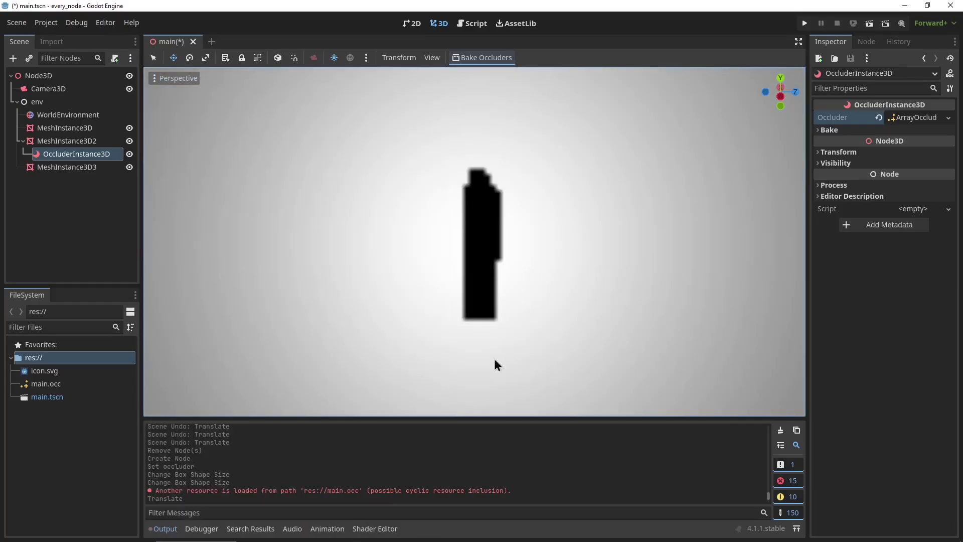
mouse_move(481, 349)
middle_down()
mouse_move(525, 341)
mouse_move(405, 345)
mouse_move(539, 341)
mouse_move(486, 348)
middle_up()
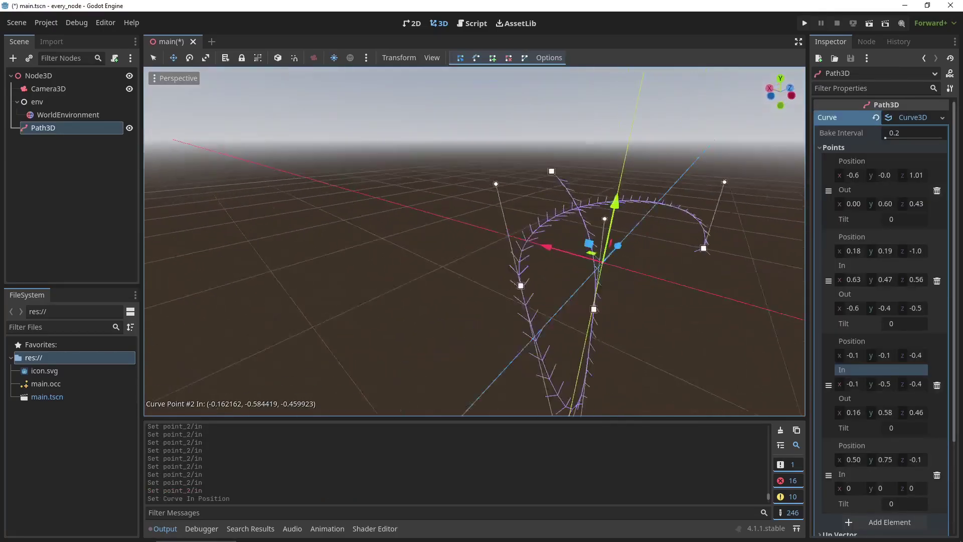
- Reshape the Path3D curve at points #2 and #3, then slide the sphere along via Progress Ratio
middle_drag(502, 301, 509, 303)
drag(509, 303, 560, 314)
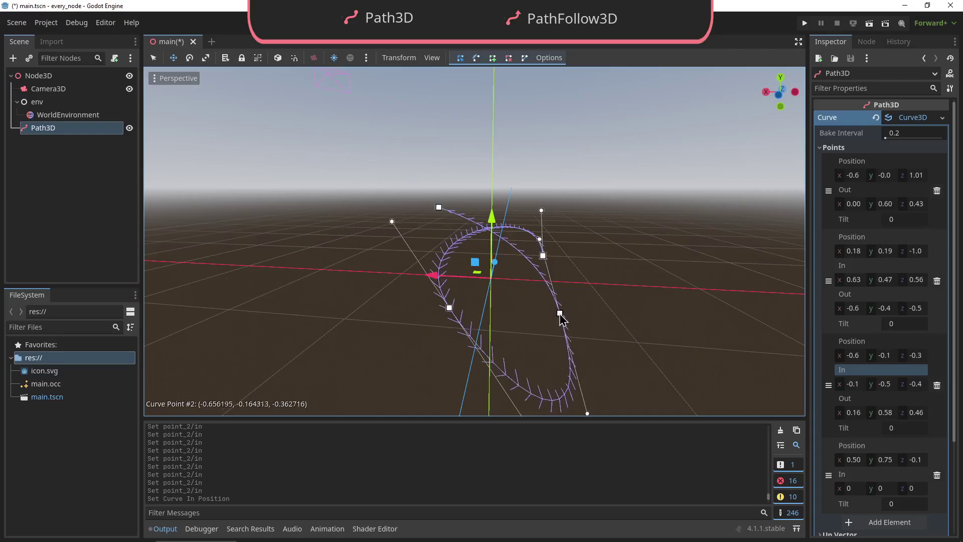
drag(438, 204, 449, 200)
middle_drag(471, 195, 682, 243)
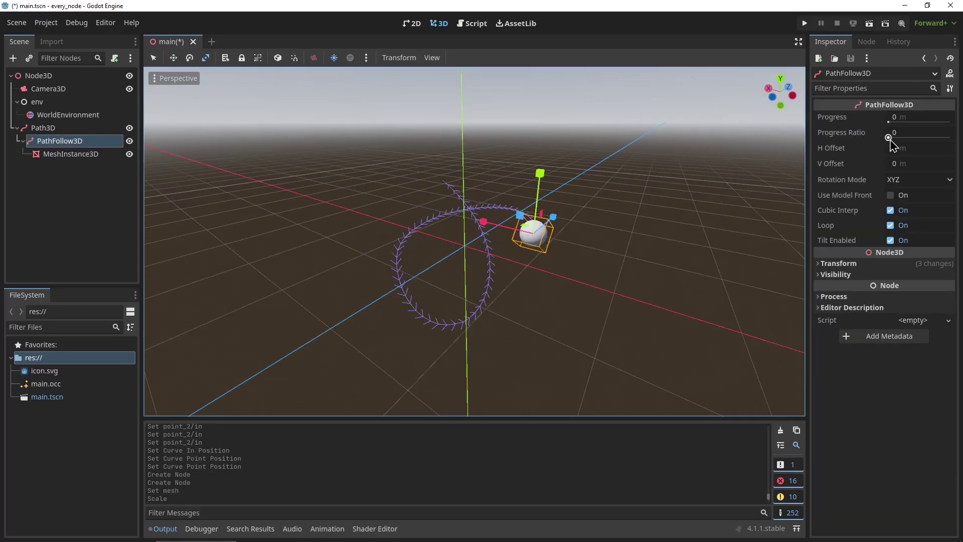
drag(900, 135, 933, 153)
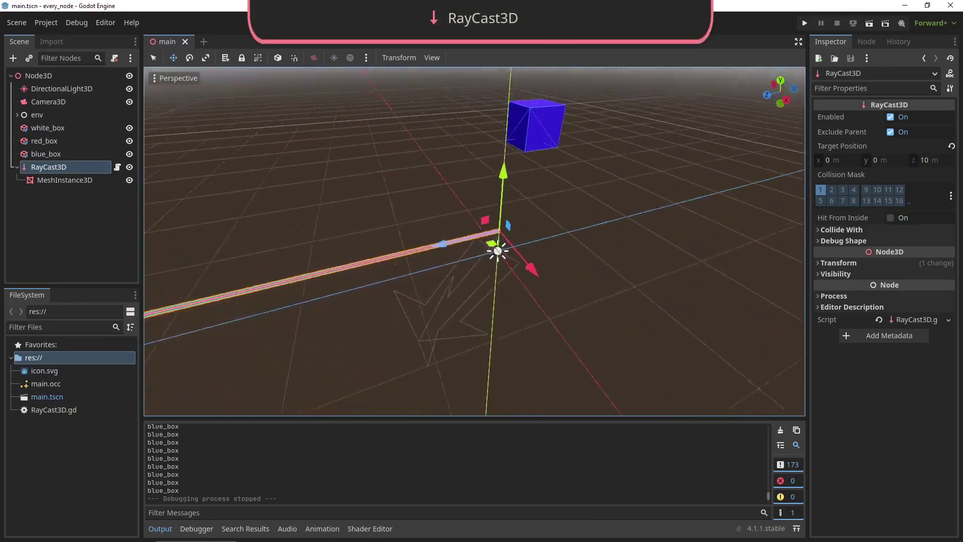
middle_drag(602, 150, 675, 138)
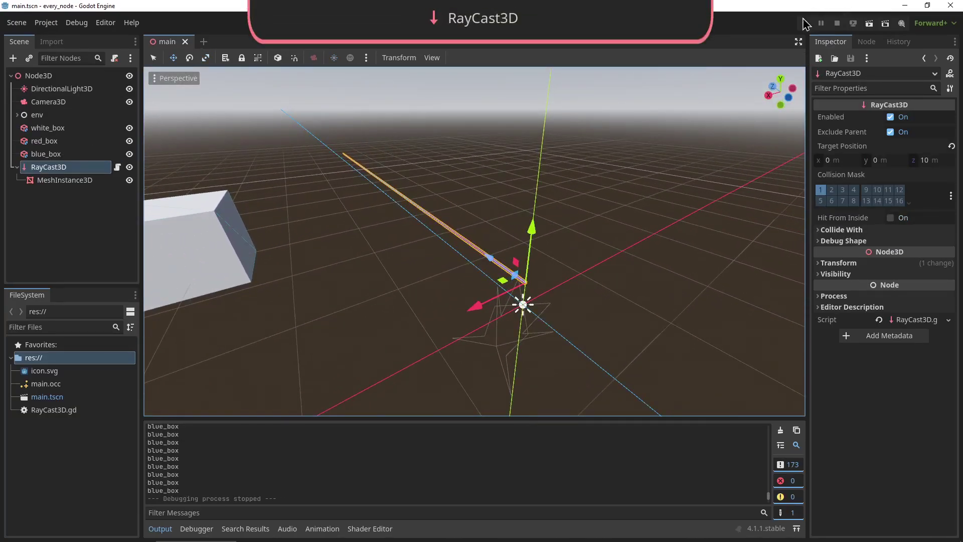
- Run the RayCast3D project, then orbit the ShapeCast3D scene and run it too
click(804, 23)
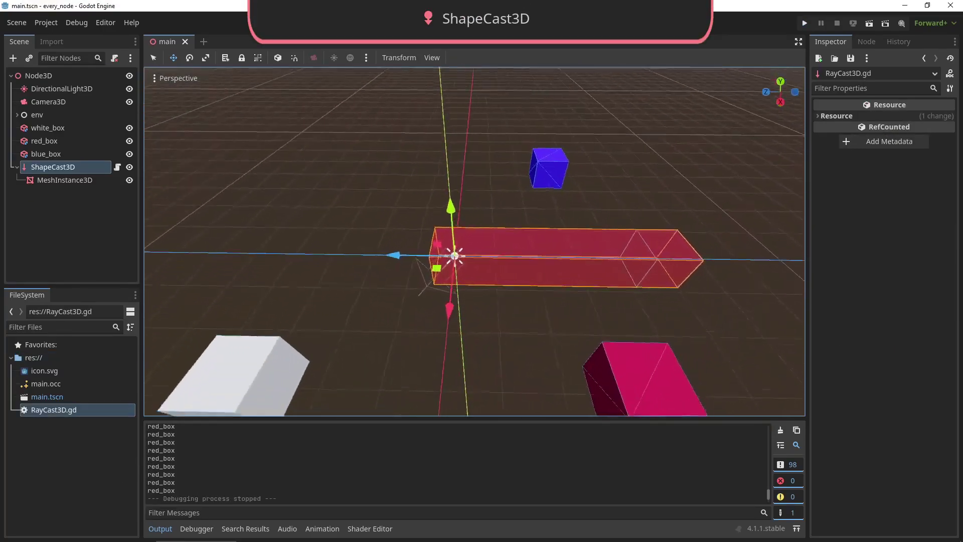
middle_drag(451, 271, 472, 272)
click(803, 23)
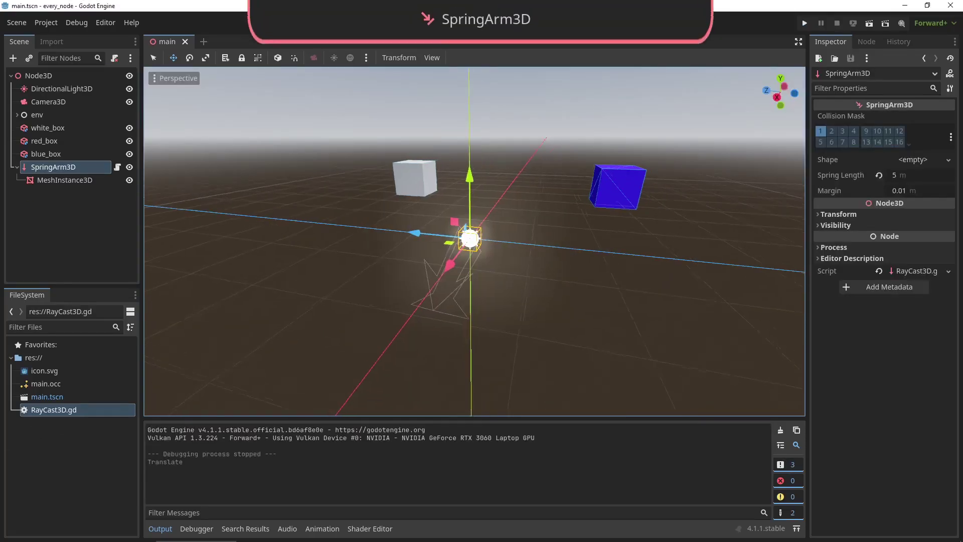
- Orbit around the SpringArm3D and run the project to test it
middle_drag(475, 241, 371, 259)
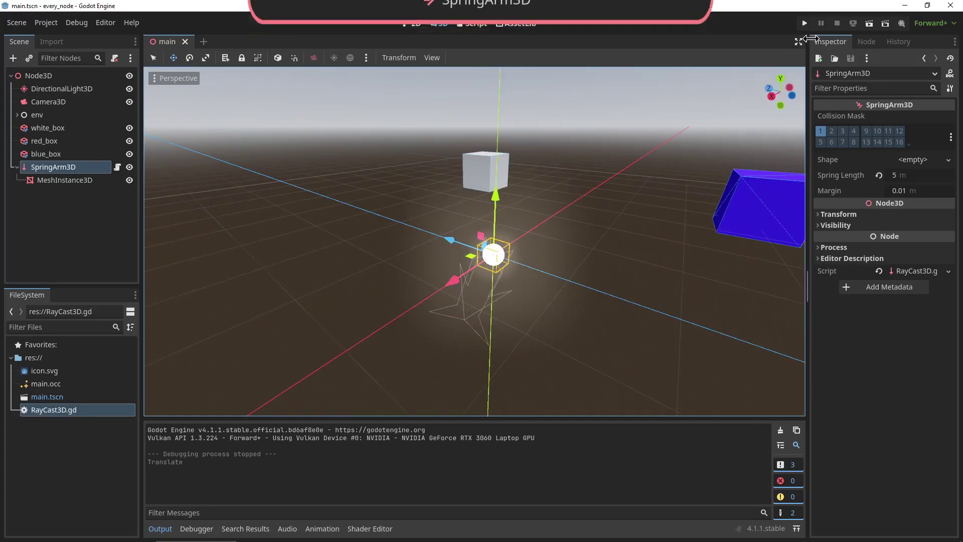
click(804, 23)
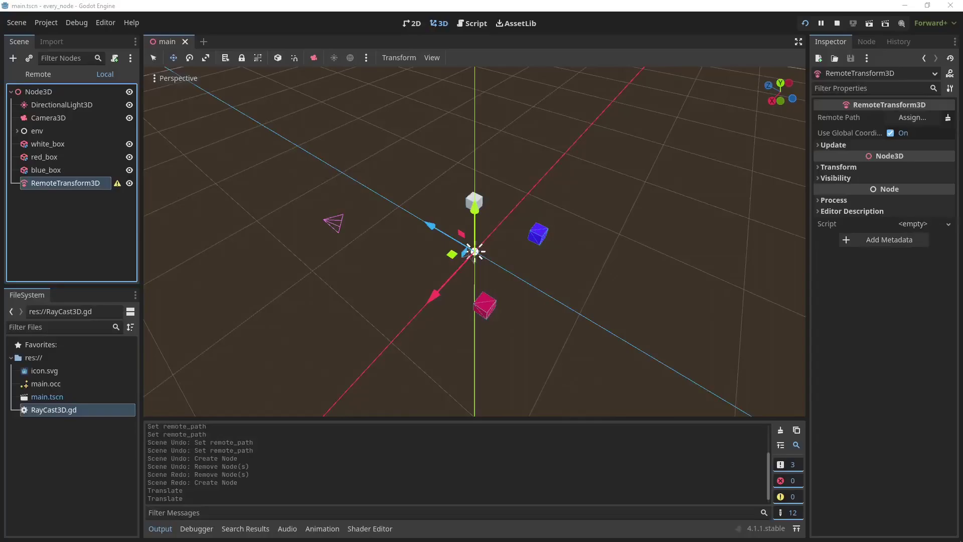
- Assign red_box as the Remote Path target and drag the RemoteTransform3D along X
click(911, 118)
double_click(433, 200)
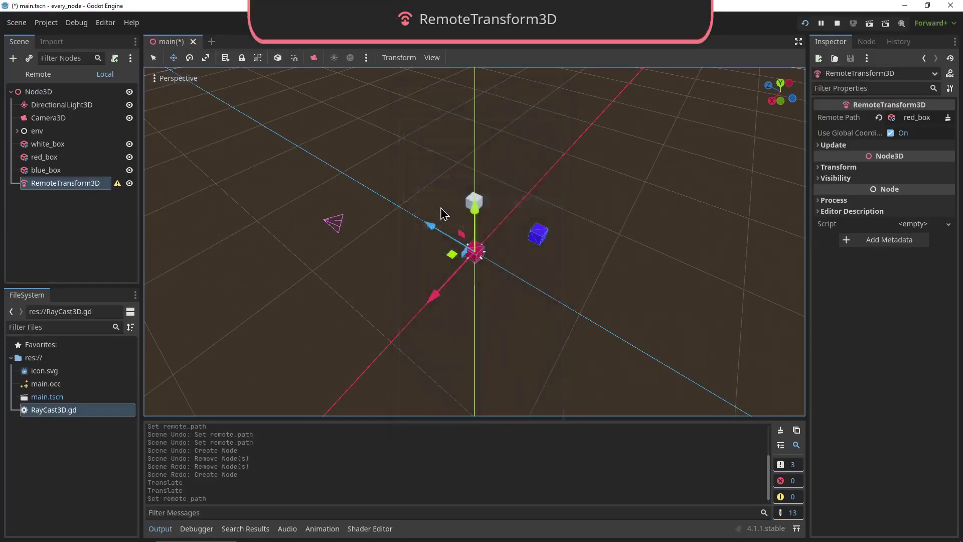
scroll(301, 245, up, 3)
drag(450, 271, 349, 258)
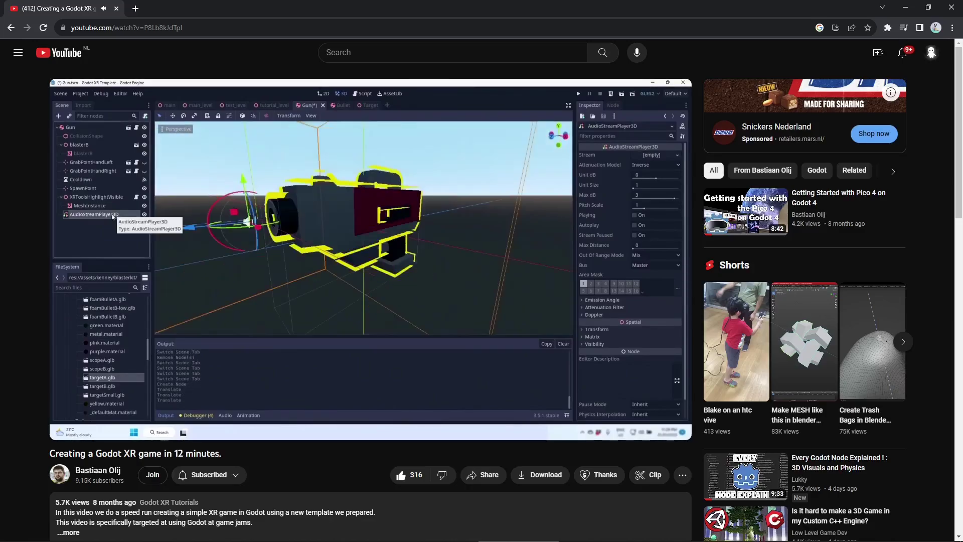
- Open the XR tutorial creator's channel page from the name under the video title
click(98, 470)
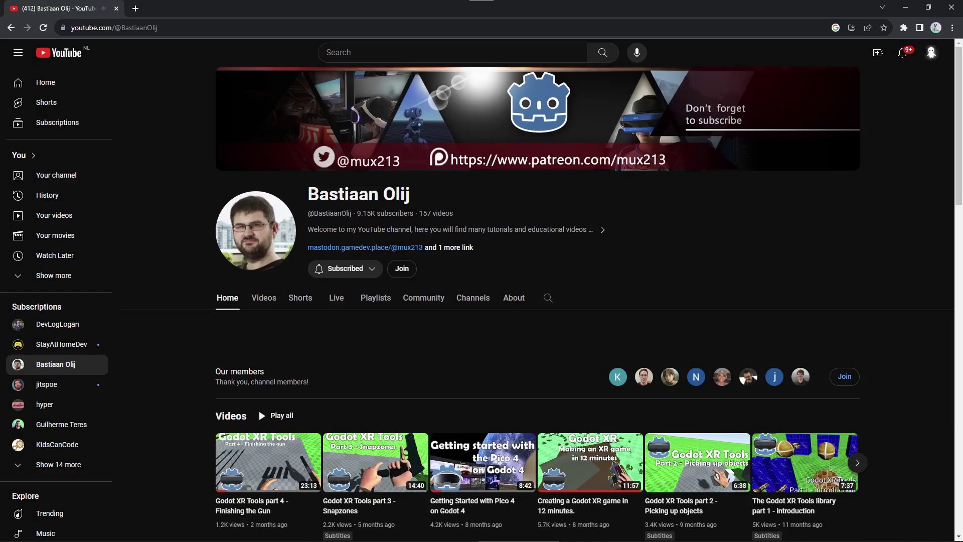